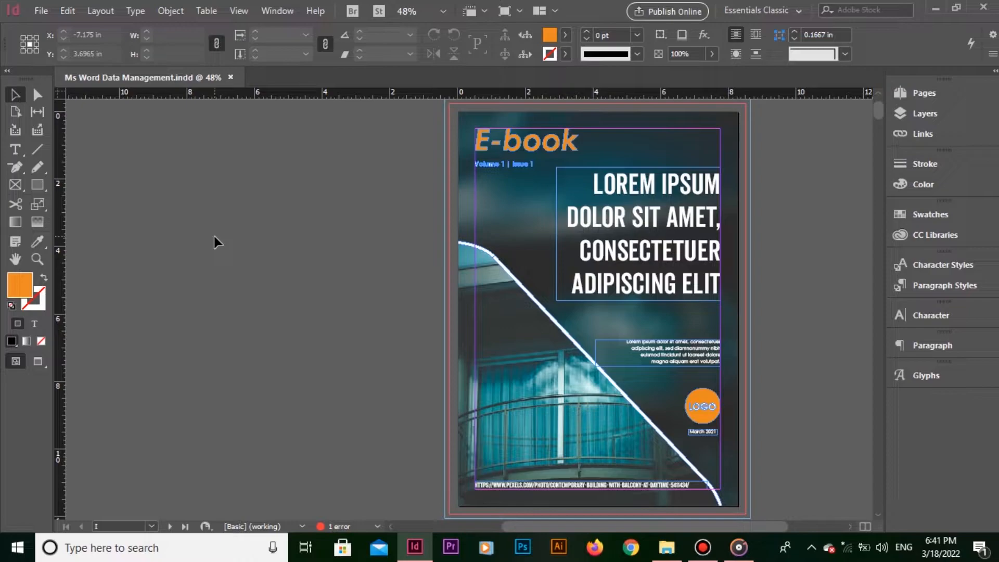
Start creating a new document
left_click(41, 11)
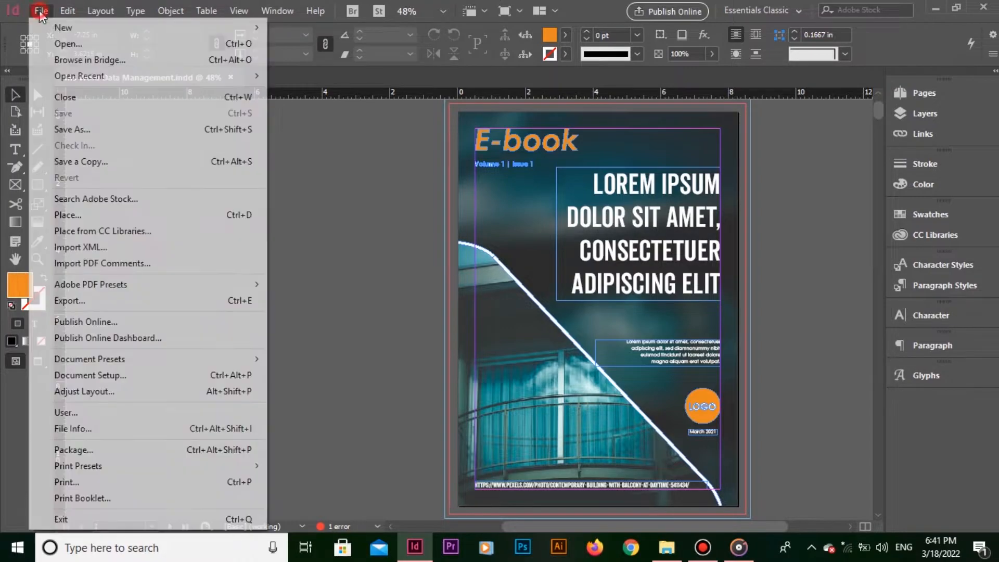
left_click(378, 26)
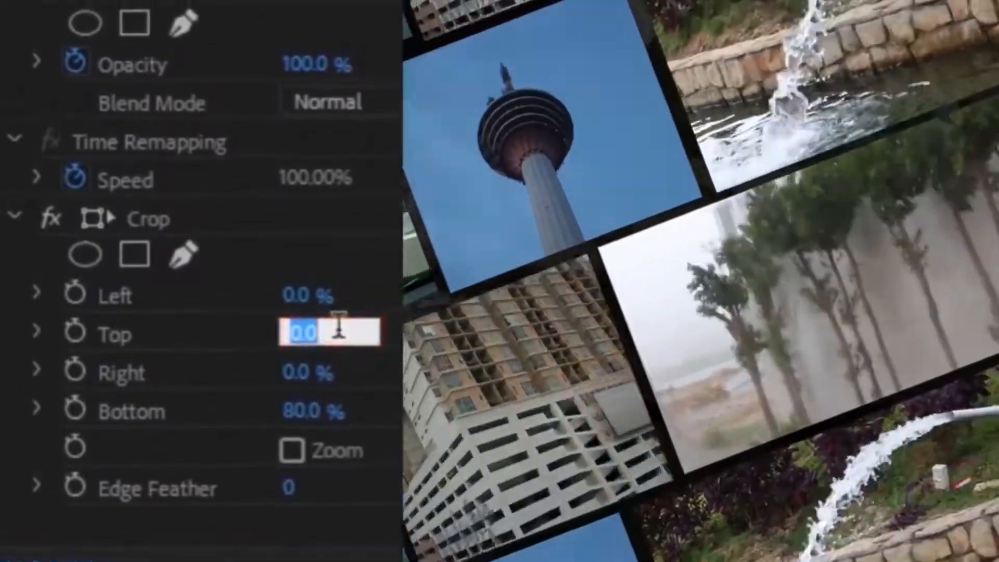
In Premiere Pro, set the Crop effect's Top value to 20%
type("20")
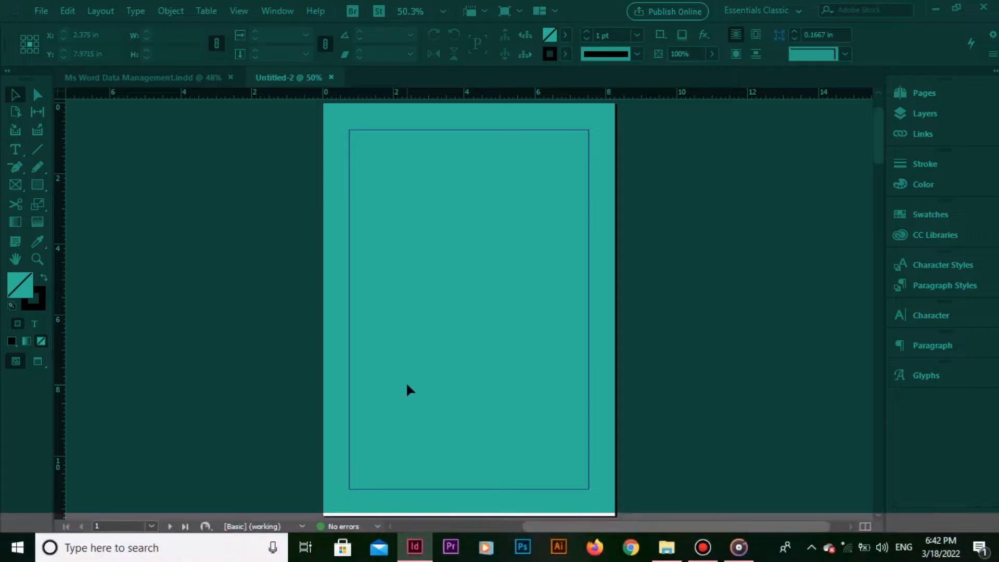
Place ruler guides on the page margins: a horizontal one at 0.75 in and vertical ones at 0.75 in and about 7.52 in
left_click(406, 384)
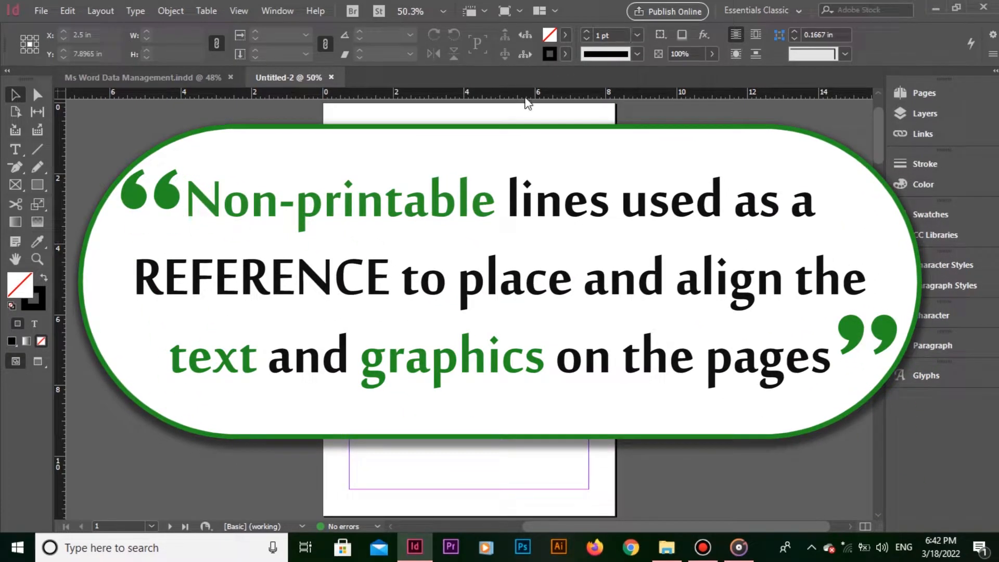
left_click_drag(522, 94, 525, 129)
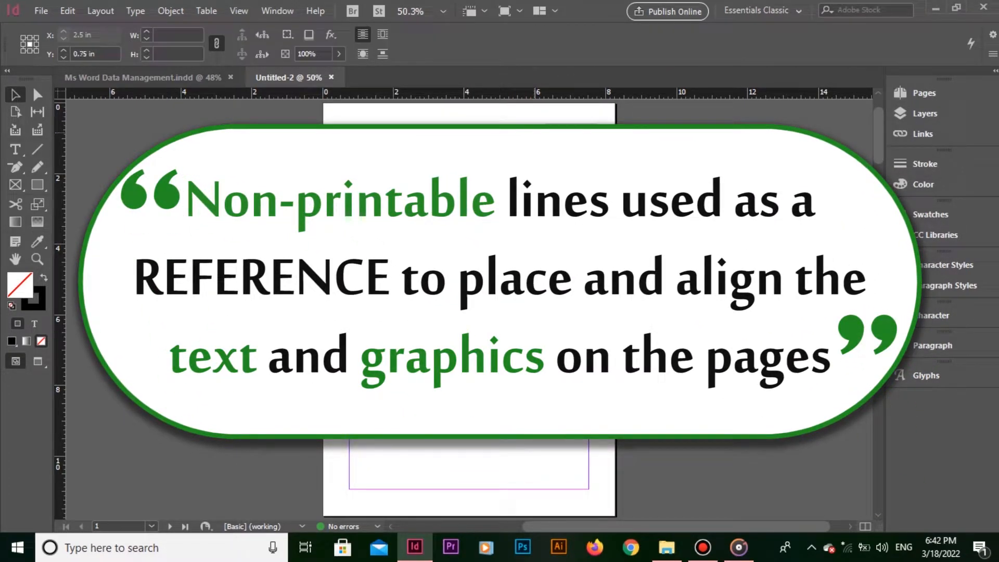
left_click_drag(58, 134, 331, 124)
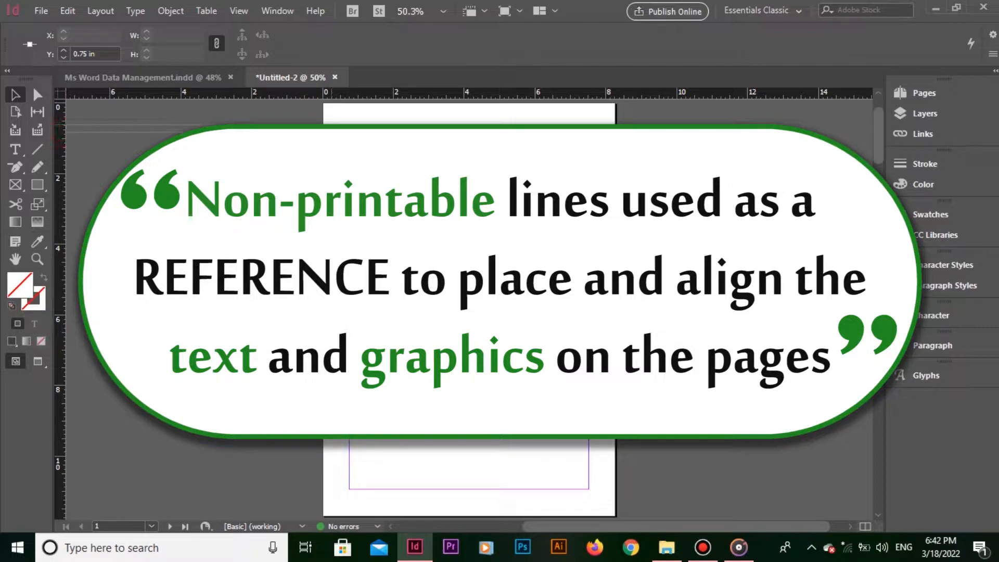
left_click_drag(60, 149, 351, 150)
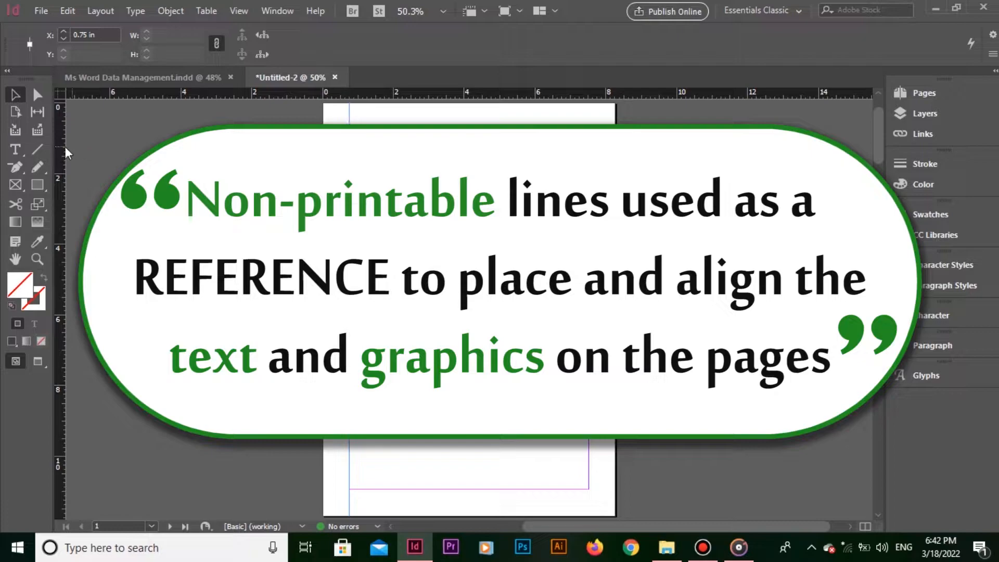
left_click_drag(65, 147, 588, 151)
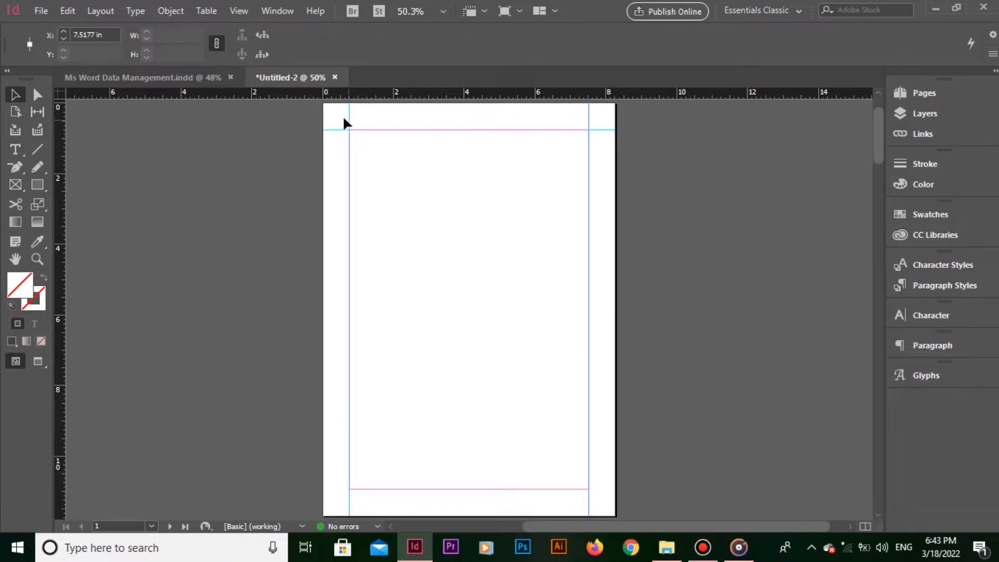
Place a horizontal ruler guide along the page's bottom margin at about 10.94 in
scroll(349, 112, "up", 7)
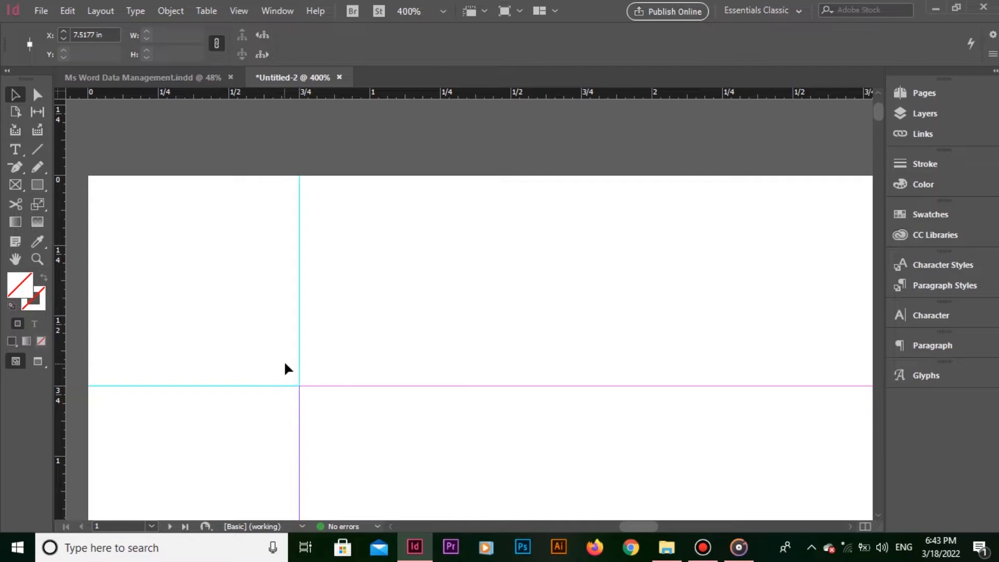
key("ctrl+minus")
key("ctrl+minus")
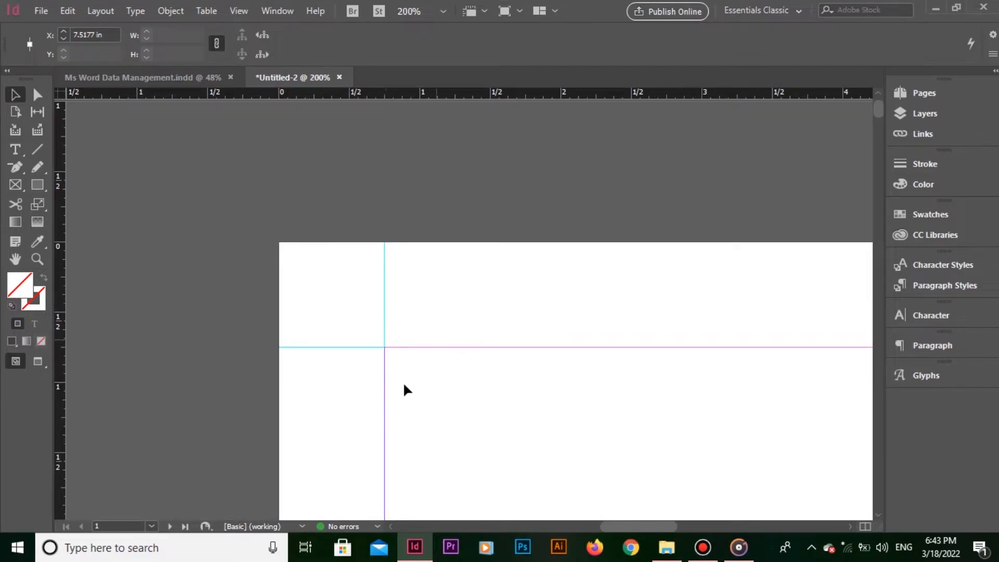
left_click_drag(739, 413, 218, 398)
left_click_drag(787, 401, 661, 404)
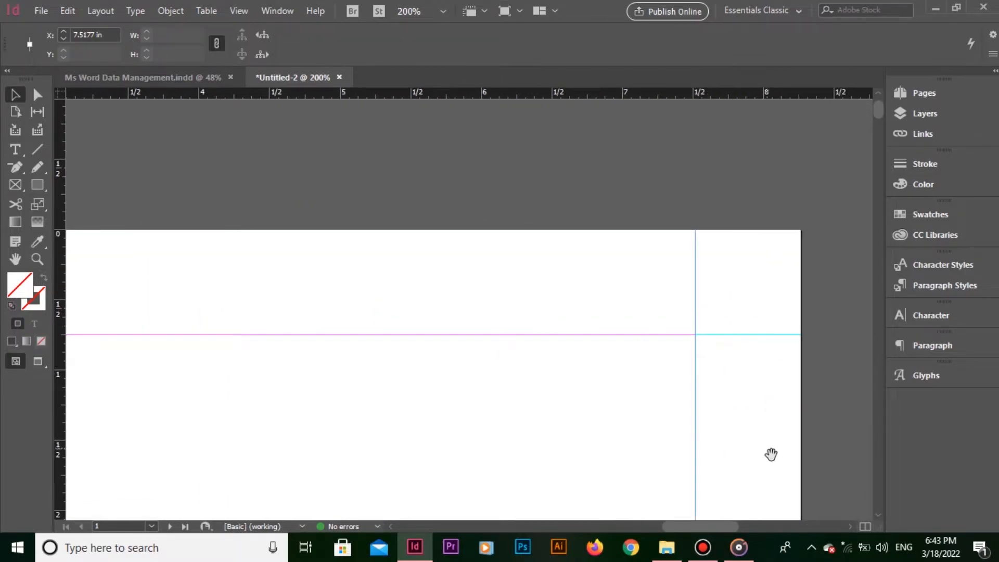
left_click_drag(777, 471, 777, 32)
left_click_drag(730, 403, 684, 104)
left_click_drag(550, 227, 936, 281)
left_click_drag(670, 93, 700, 295)
left_click_drag(697, 361, 510, 396)
key("ctrl+0")
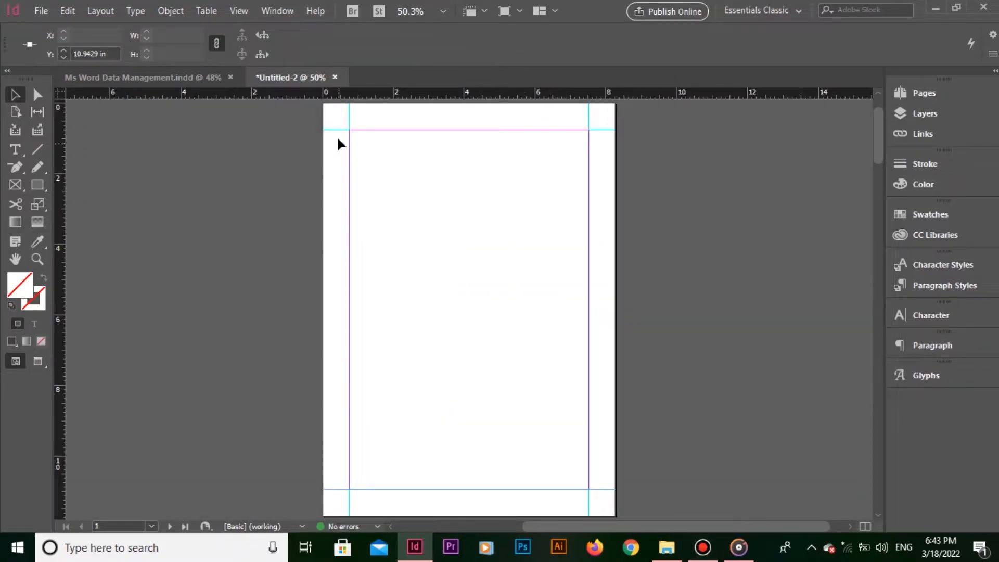
Clear the existing guides and place a new horizontal and a new vertical guide at 0.75 in, crossing at the upper-left margin corner
right_click(327, 113)
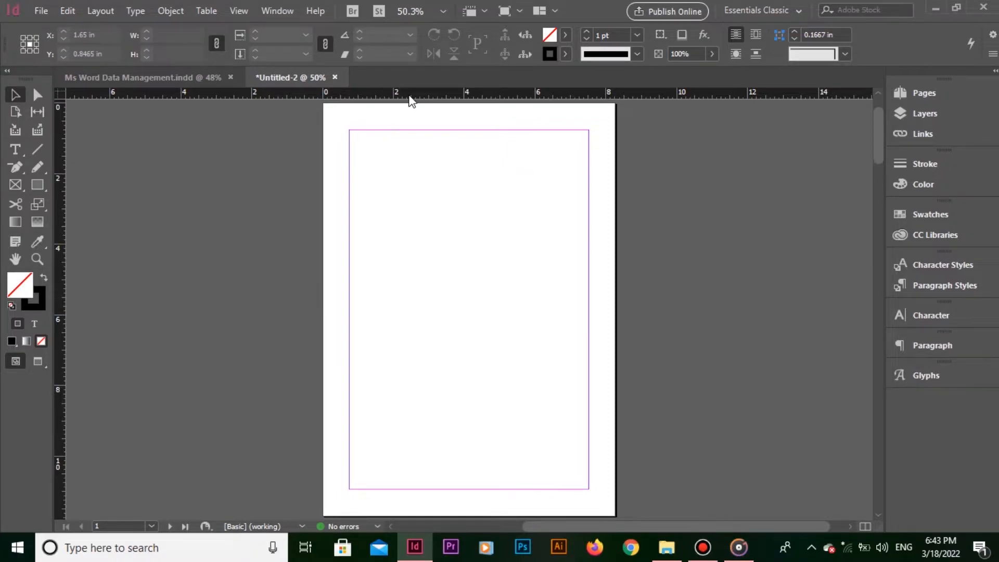
left_click_drag(409, 97, 417, 130)
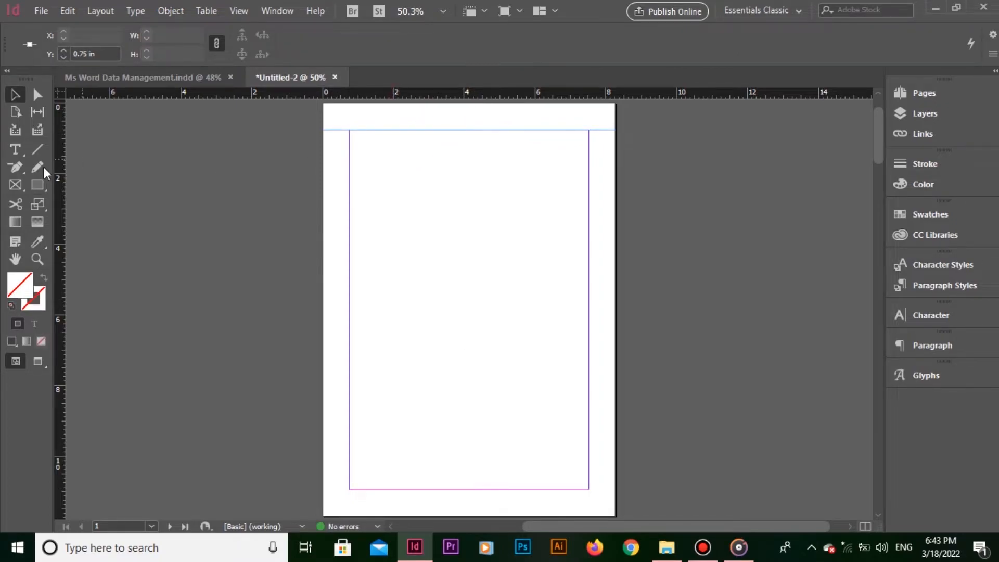
left_click_drag(61, 163, 350, 198)
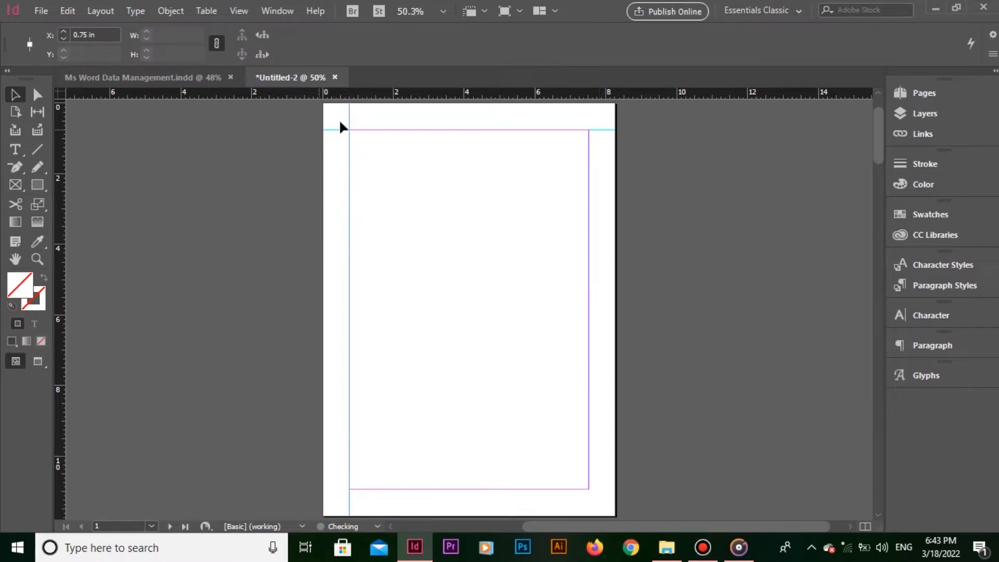
left_click_drag(332, 110, 346, 125)
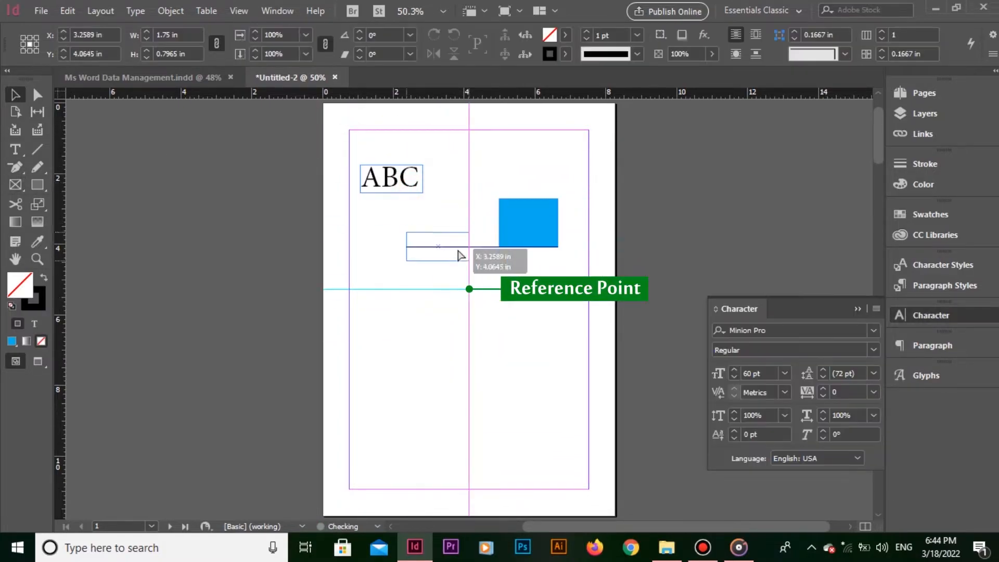
Align the ABC text frame's lower-right corner with the central guide intersection and fit the photo into the page's lower-right quarter
left_click_drag(430, 247, 429, 275)
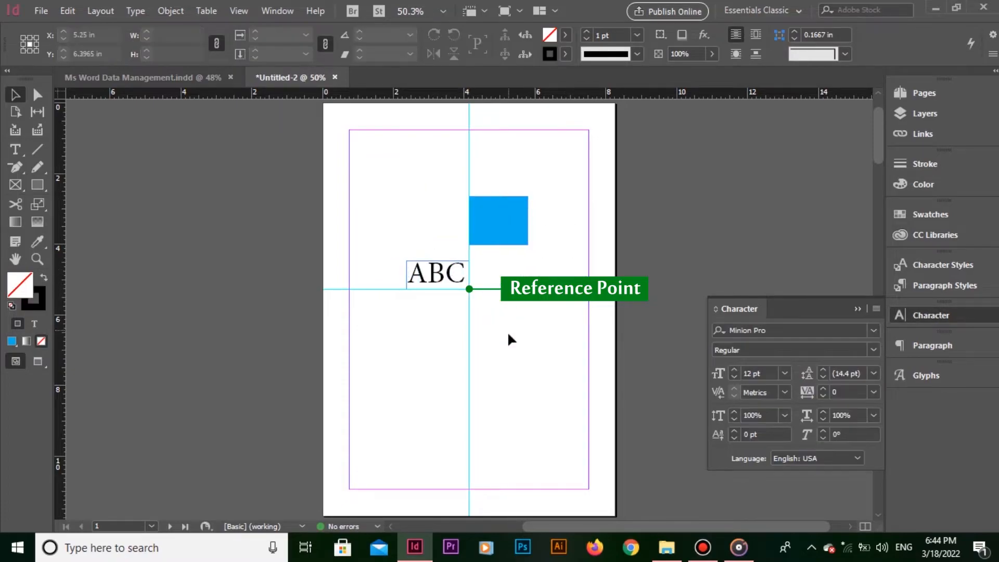
left_click_drag(508, 340, 574, 462)
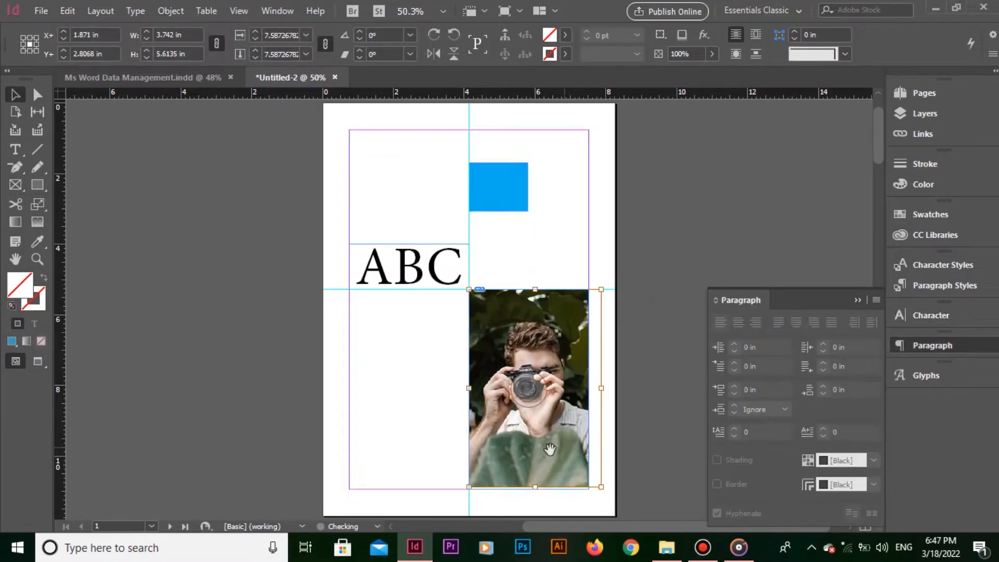
left_click(631, 317)
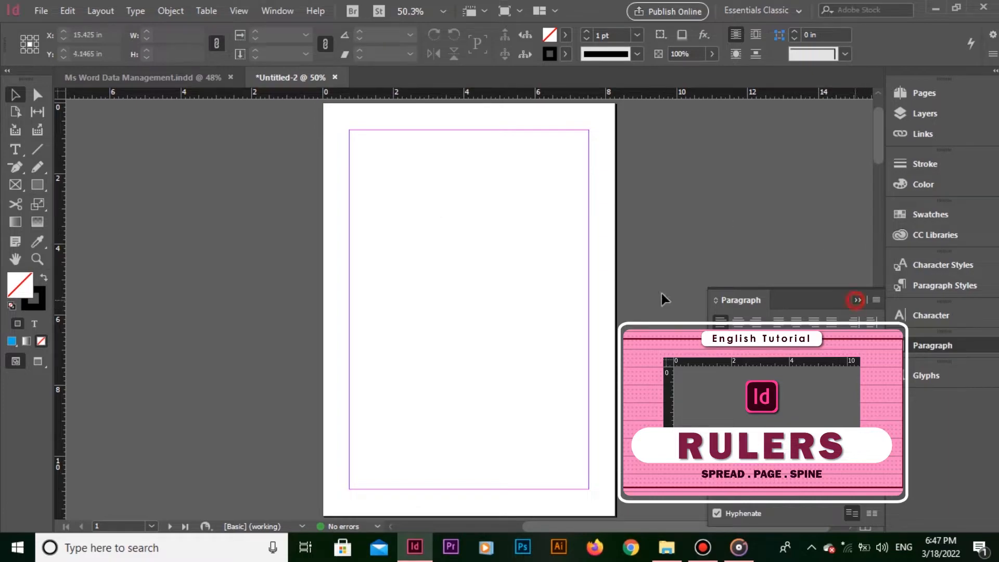
Place a horizontal page guide at 0.75 in on the first page and on both pages of the 2–3 spread
left_click(858, 300)
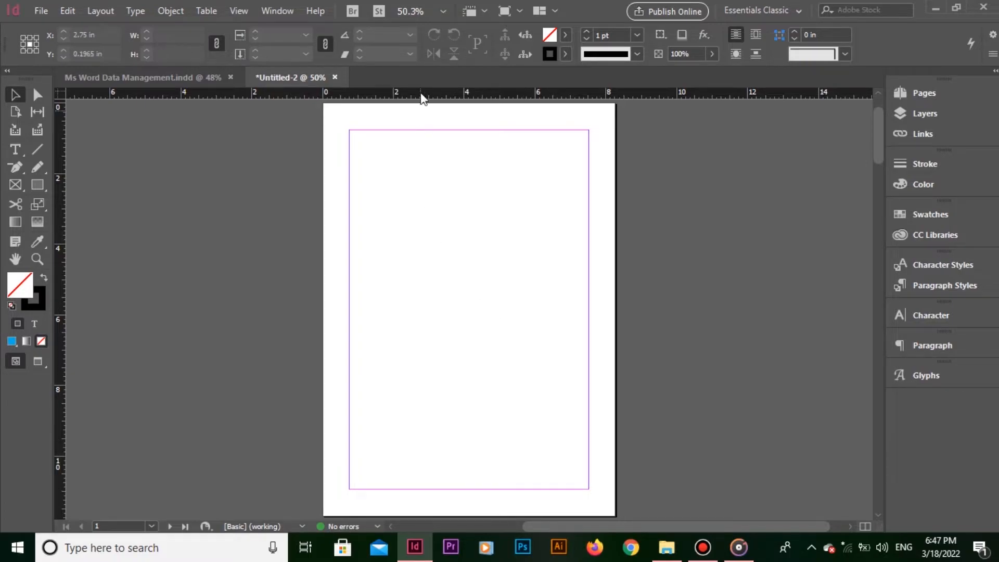
left_click_drag(421, 93, 421, 130)
left_click_drag(255, 394, 330, 310)
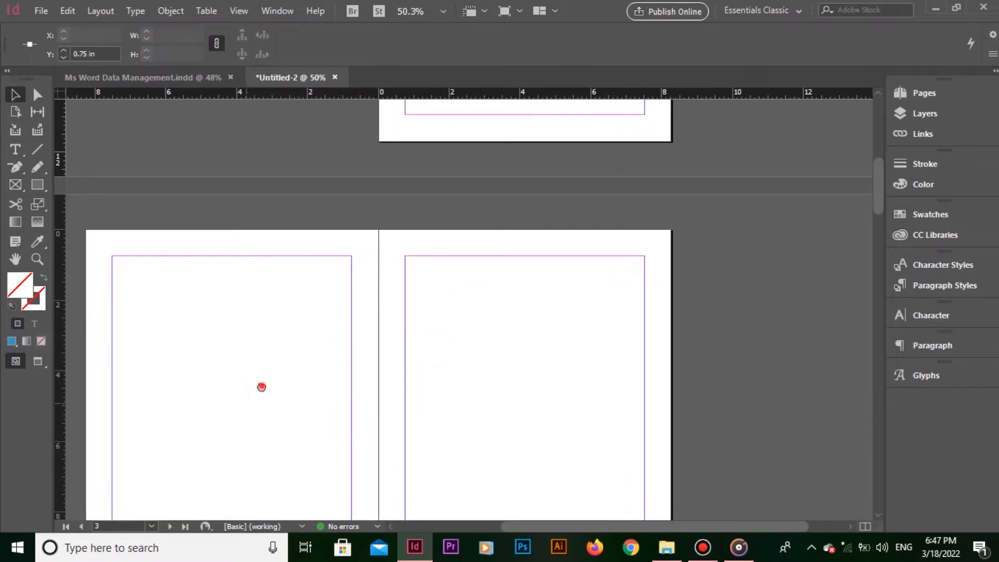
left_click(329, 310)
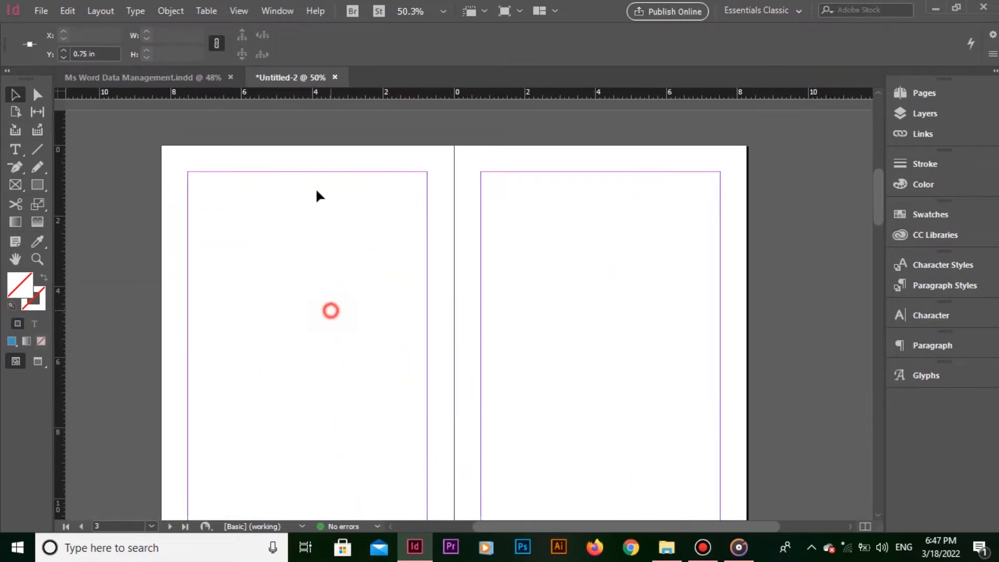
left_click_drag(284, 97, 301, 171)
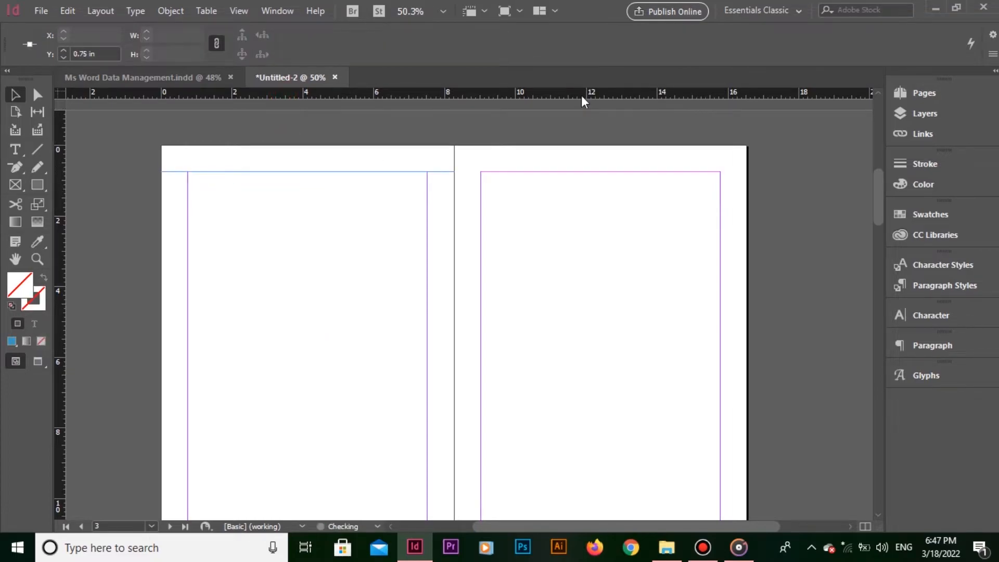
left_click_drag(582, 95, 586, 171)
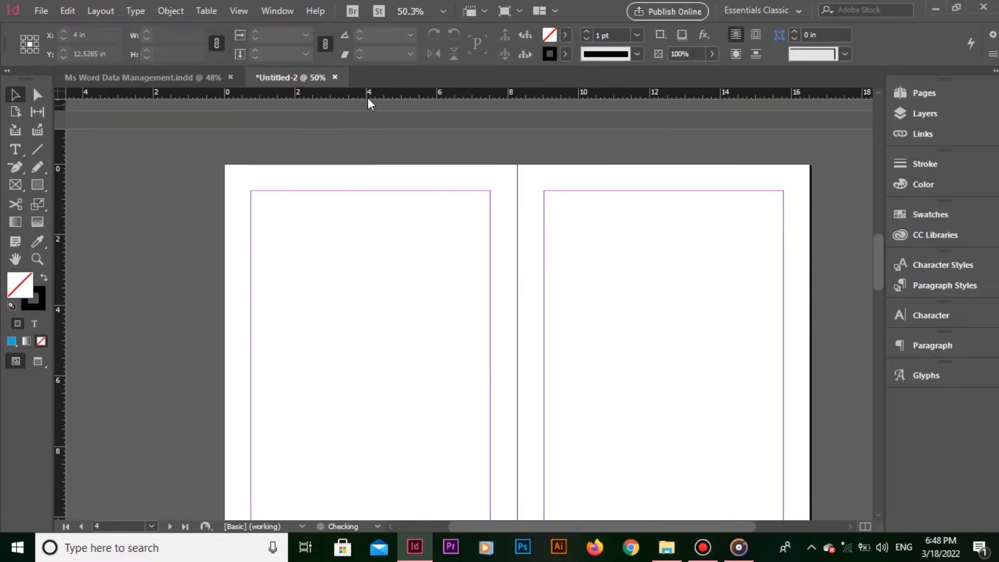
Place a horizontal page guide at the top margin, 0.75 in, on both pages of the spread starting at page 4
left_click_drag(367, 98, 368, 193)
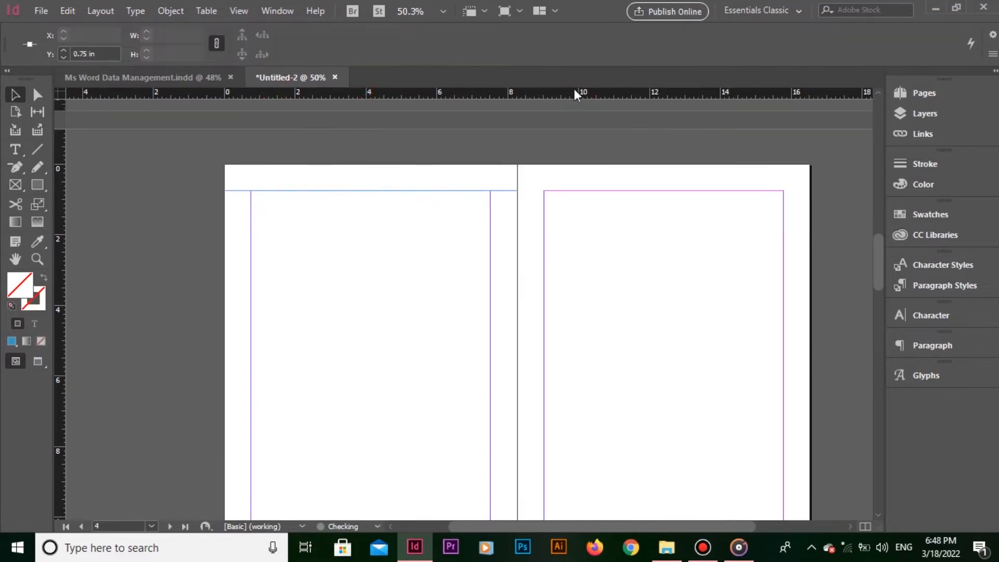
left_click_drag(575, 91, 544, 150)
scroll(539, 412, "down", 5)
left_click_drag(434, 95, 707, 328)
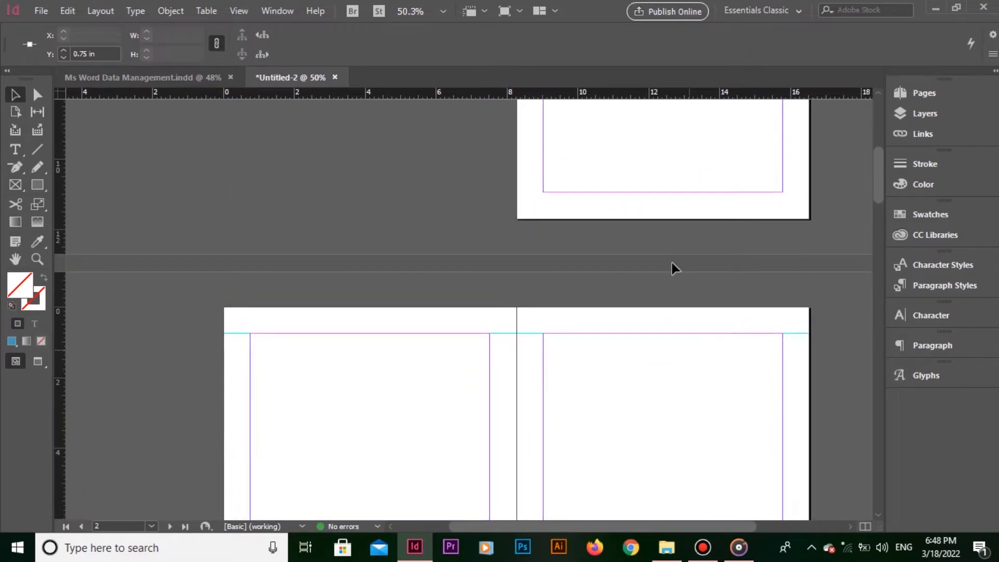
left_click_drag(620, 341, 595, 187)
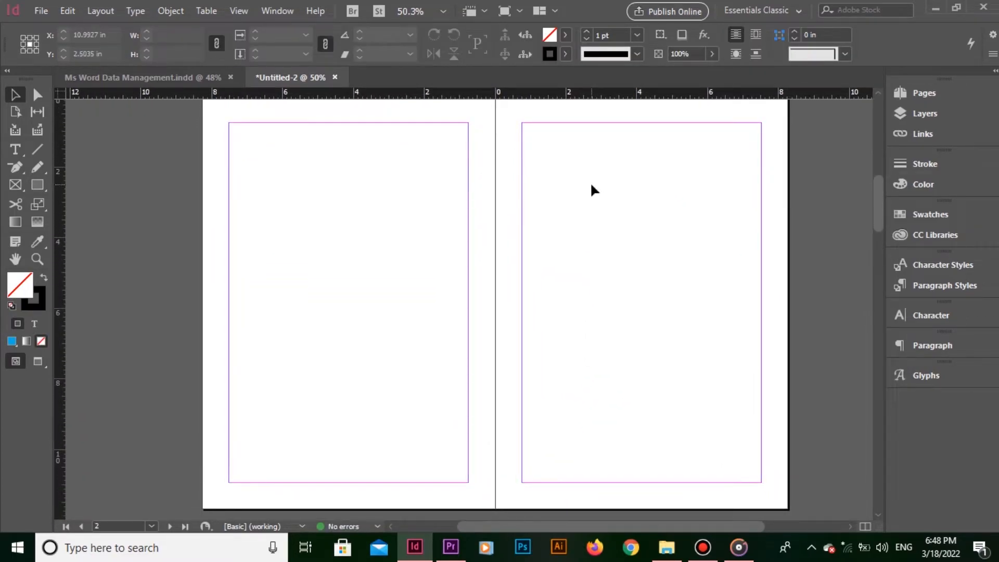
Add separate horizontal guides at 0.75 in to the left and right pages of the cleared 2–3 spread
left_click(592, 185)
scroll(591, 184, "up", 1)
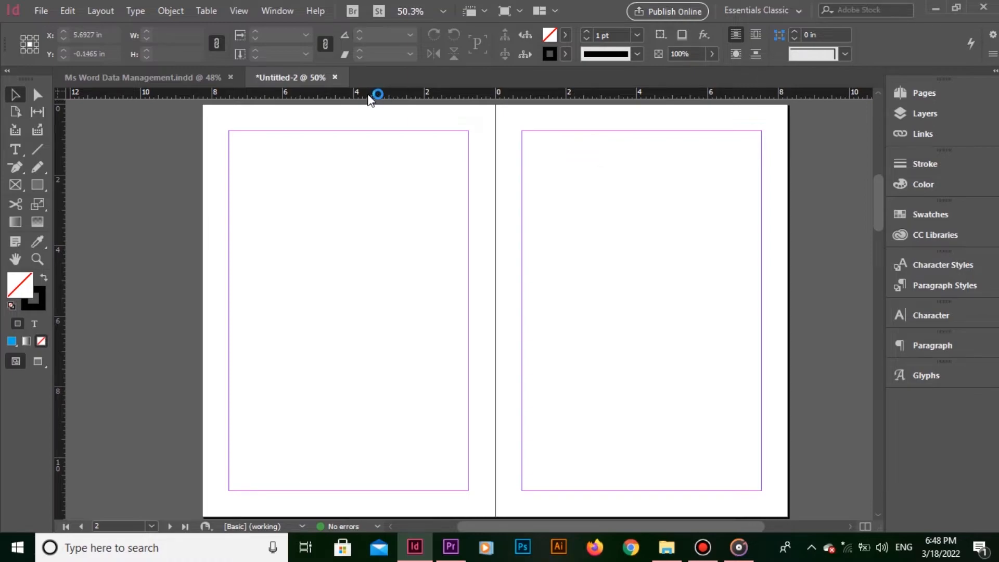
left_click_drag(370, 94, 375, 140)
left_click(343, 224)
left_click_drag(363, 94, 368, 130)
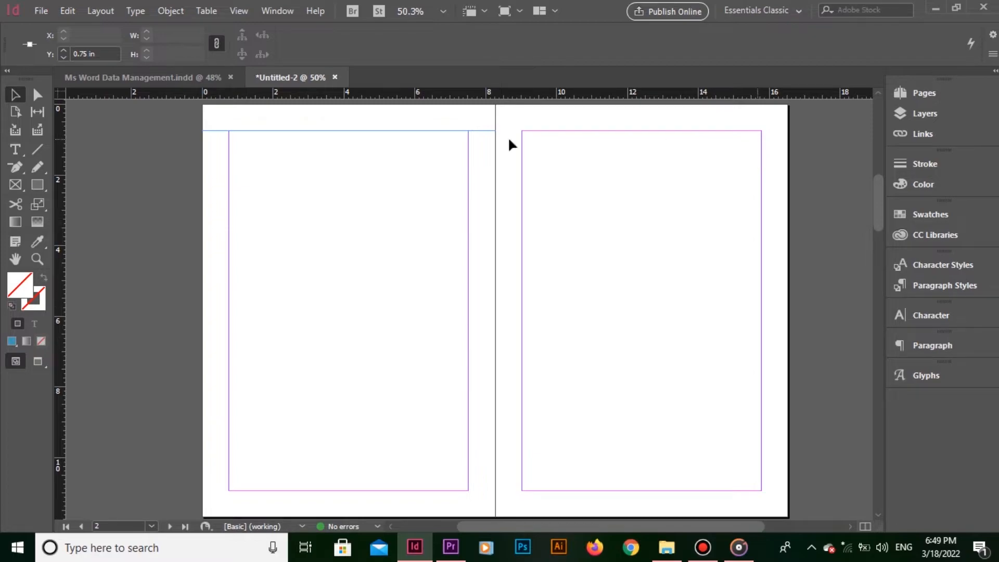
left_click_drag(537, 96, 552, 130)
Add separate horizontal guides along the top margins of both pages in the cleared spread starting at page 4
left_click_drag(351, 435, 387, 23)
left_click_drag(304, 446, 312, 275)
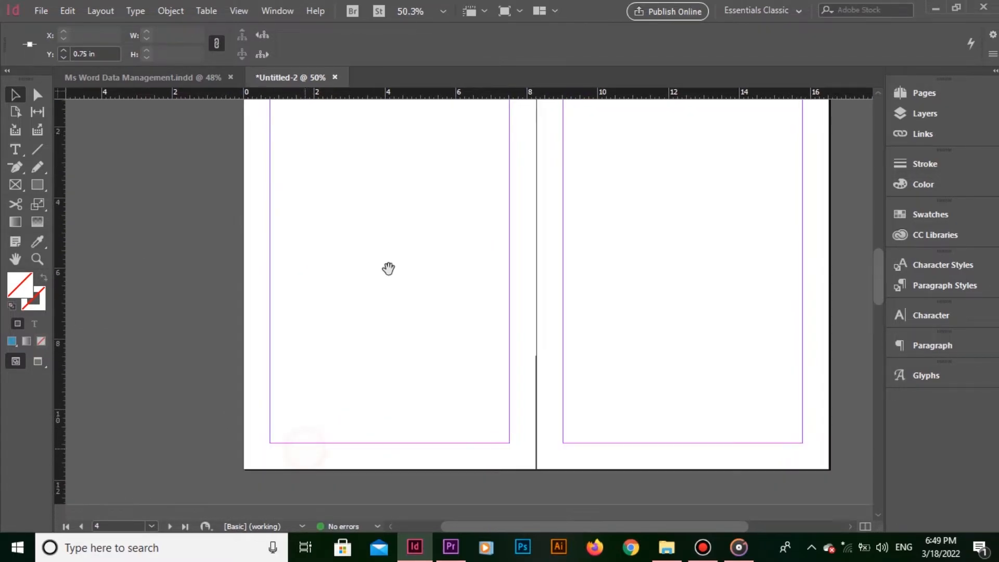
left_click_drag(401, 252, 388, 340)
left_click_drag(448, 93, 459, 180)
left_click_drag(729, 94, 732, 181)
Place a horizontal page guide at 0.75 in on both pages of the spread starting at page 6
left_click_drag(570, 345, 595, 44)
left_click_drag(385, 94, 415, 312)
left_click_drag(419, 437, 417, 234)
left_click_drag(435, 91, 446, 177)
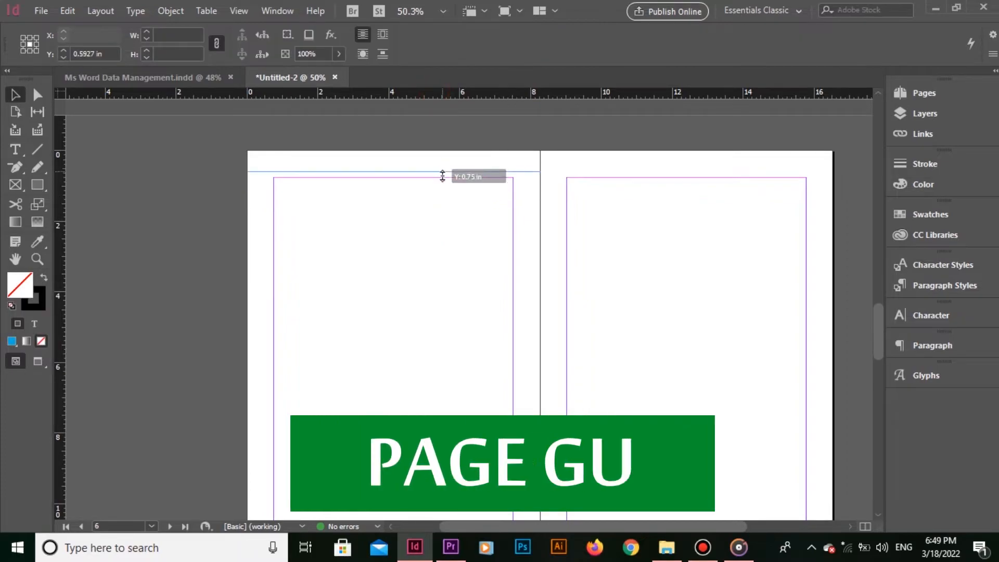
left_click_drag(680, 91, 688, 178)
Place one horizontal spread guide at 0.75 in across both pages and the pasteboard of the spread starting at page 8
left_click_drag(597, 357, 471, 118)
left_click(485, 220)
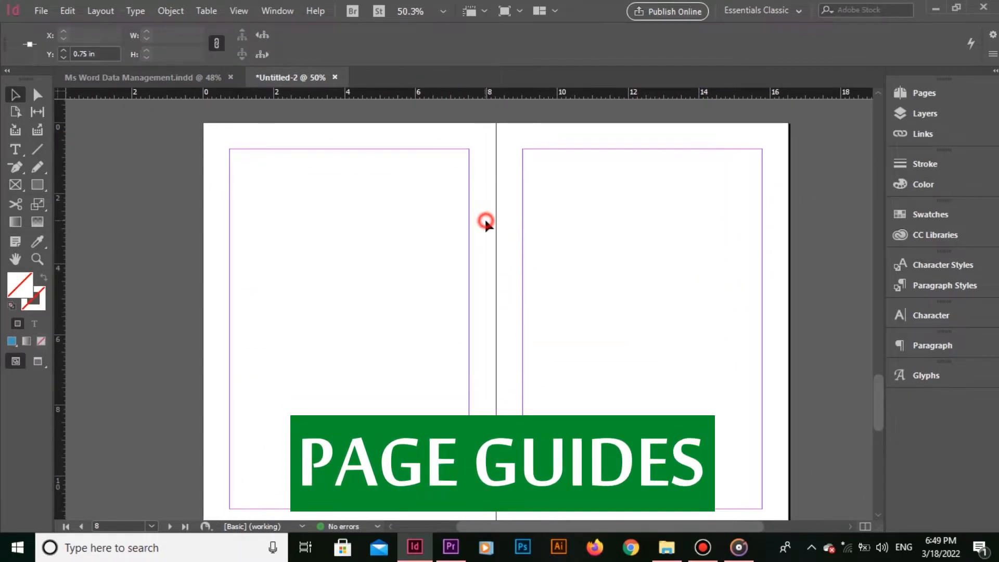
key("ctrl+0")
left_click_drag(641, 236, 518, 238)
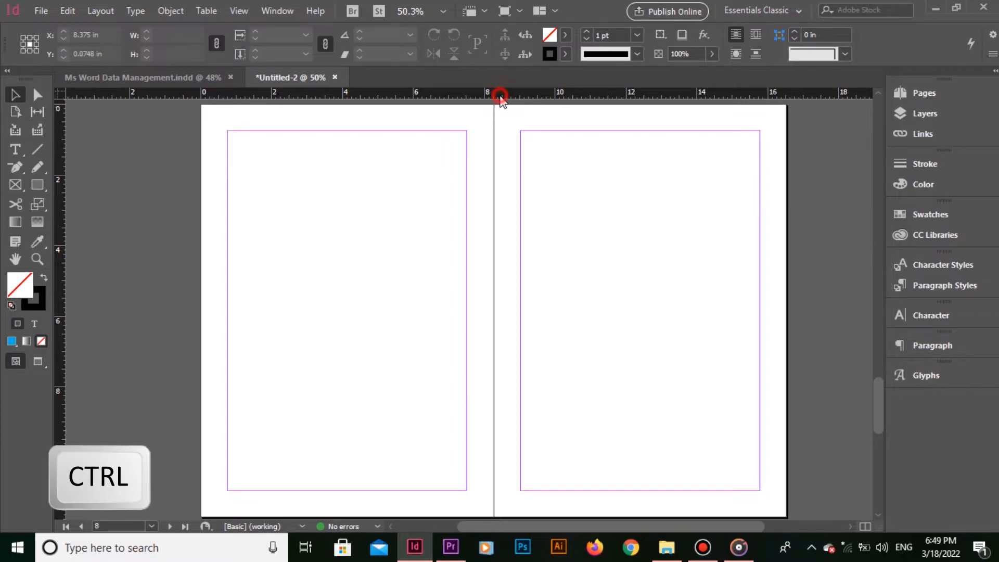
left_click_drag(502, 94, 509, 133)
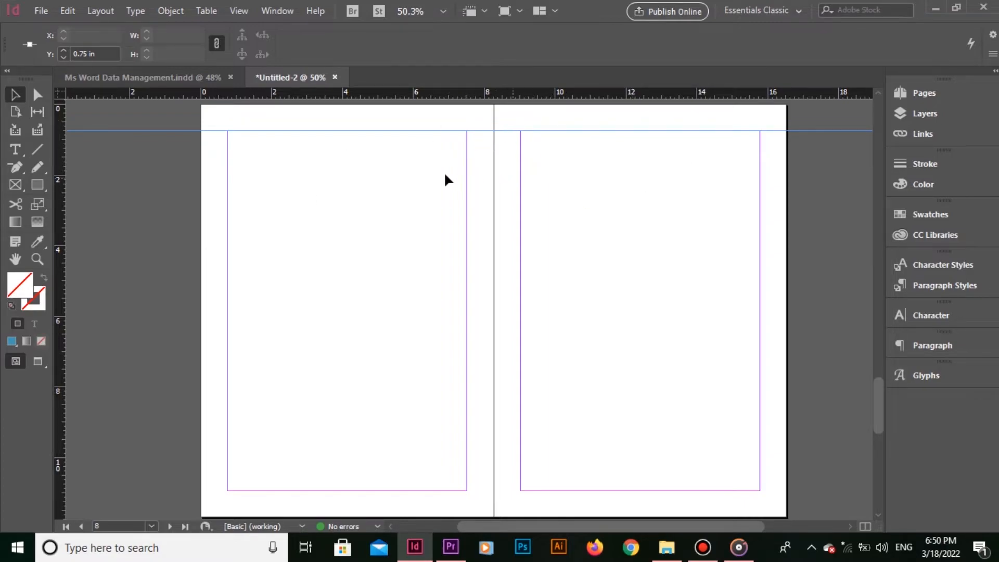
key("space")
left_click_drag(455, 435, 467, 194)
left_click_drag(475, 407, 478, 319)
key("space")
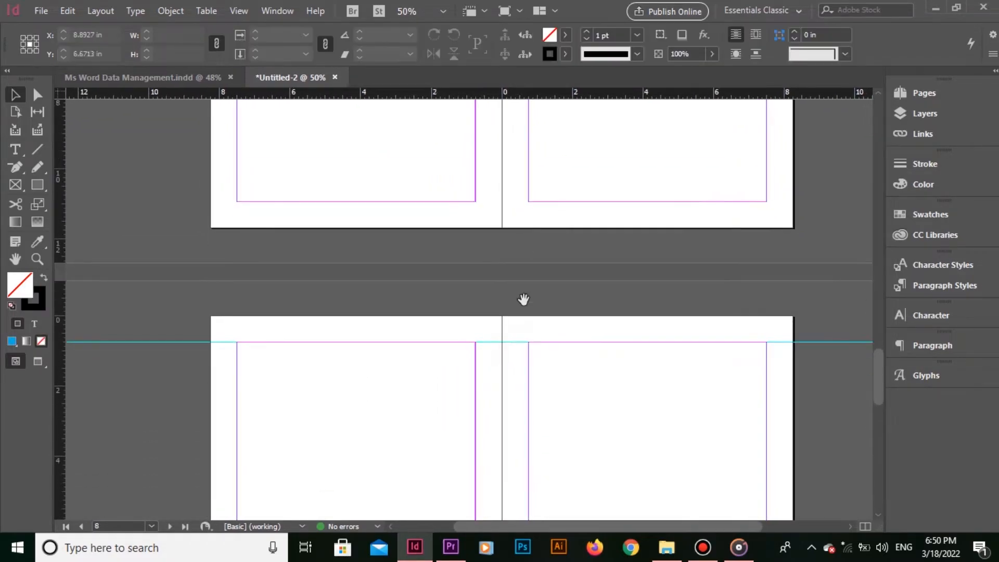
Return to page 1 and open the A-Master spread for editing
left_click_drag(520, 328, 498, 128)
key("space")
left_click_drag(561, 139, 562, 374)
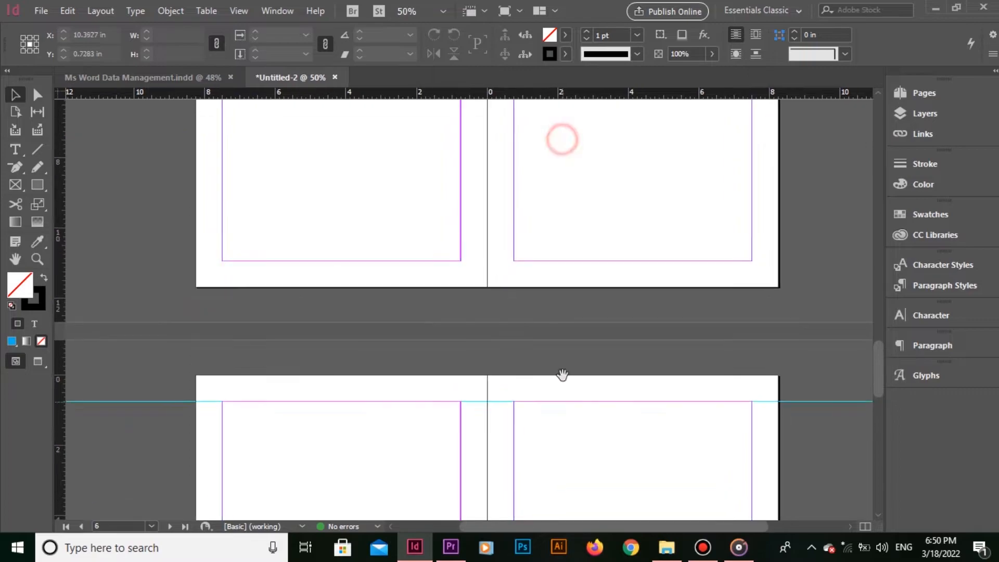
left_click_drag(600, 207, 596, 410)
left_click_drag(642, 210, 646, 458)
left_click_drag(638, 241, 613, 494)
left_click_drag(619, 419, 573, 404)
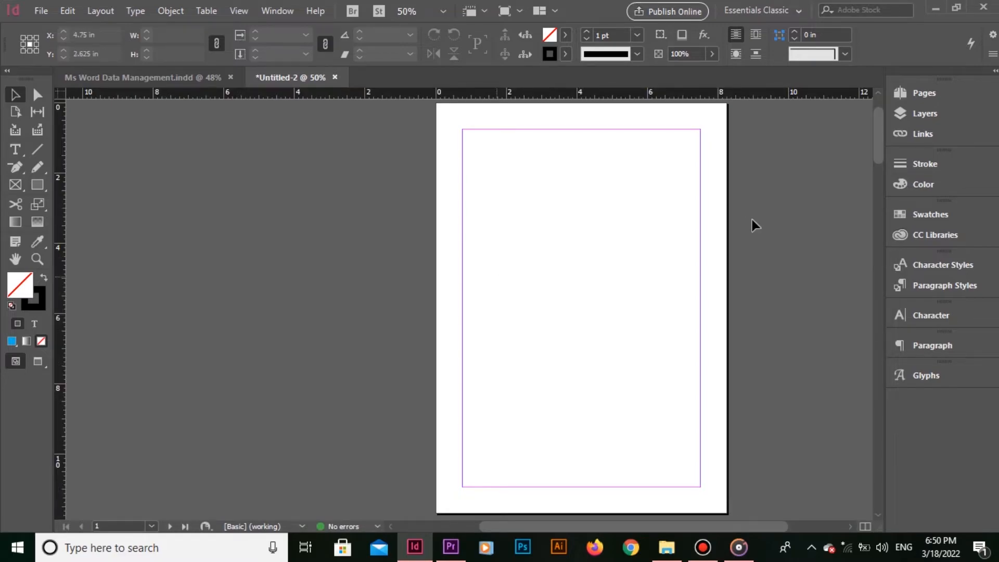
left_click(657, 292)
key("F12")
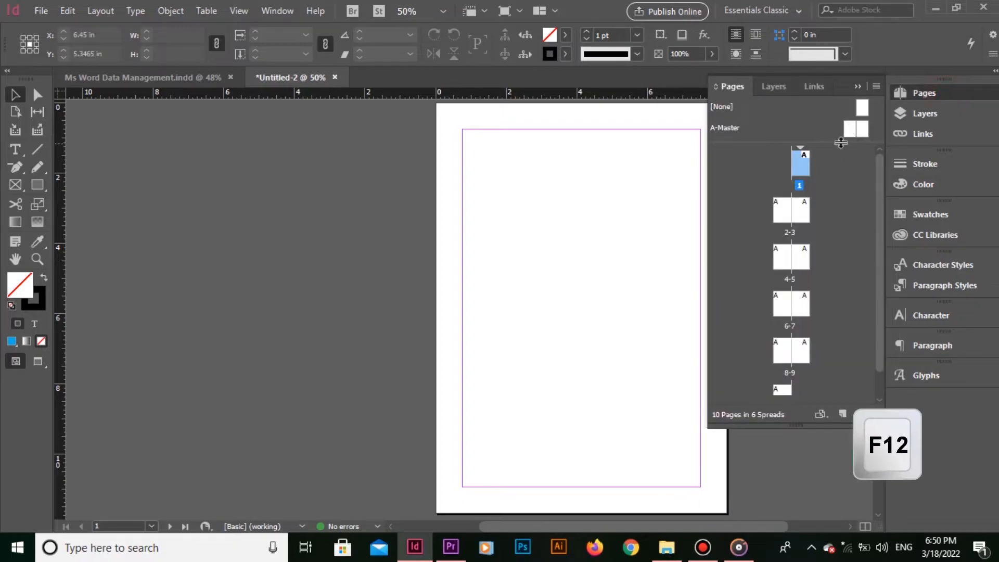
double_click(850, 130)
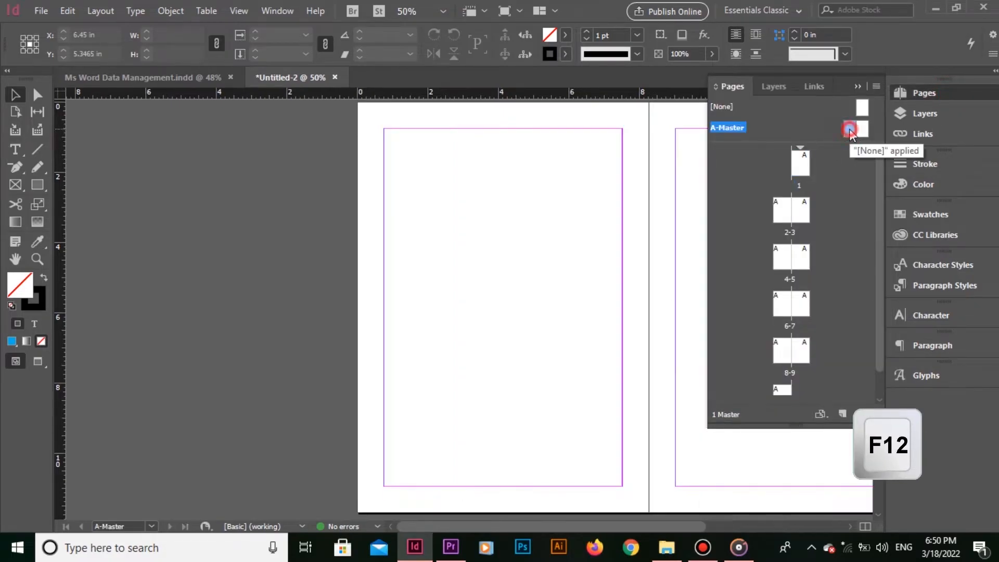
left_click(856, 87)
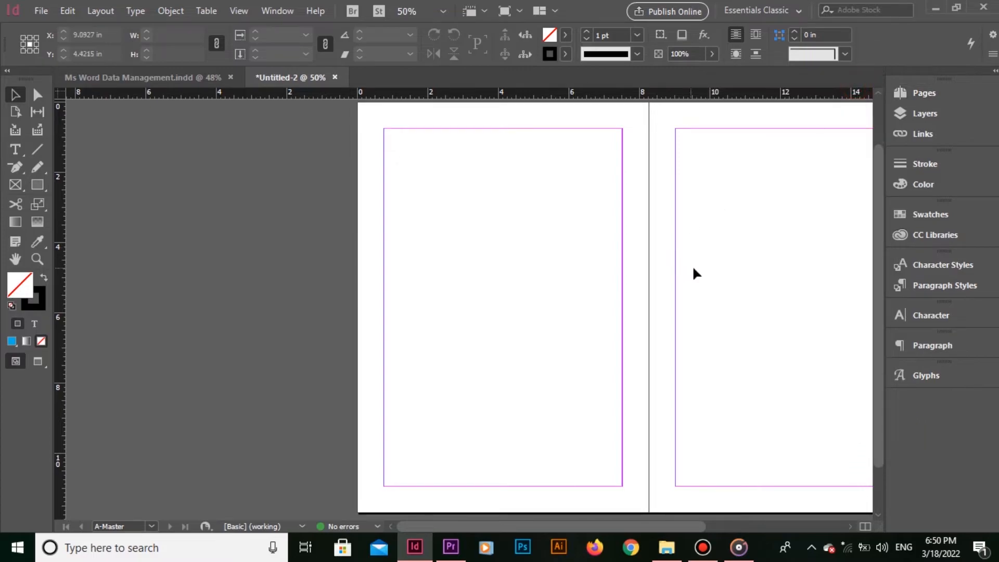
left_click_drag(697, 264, 564, 266)
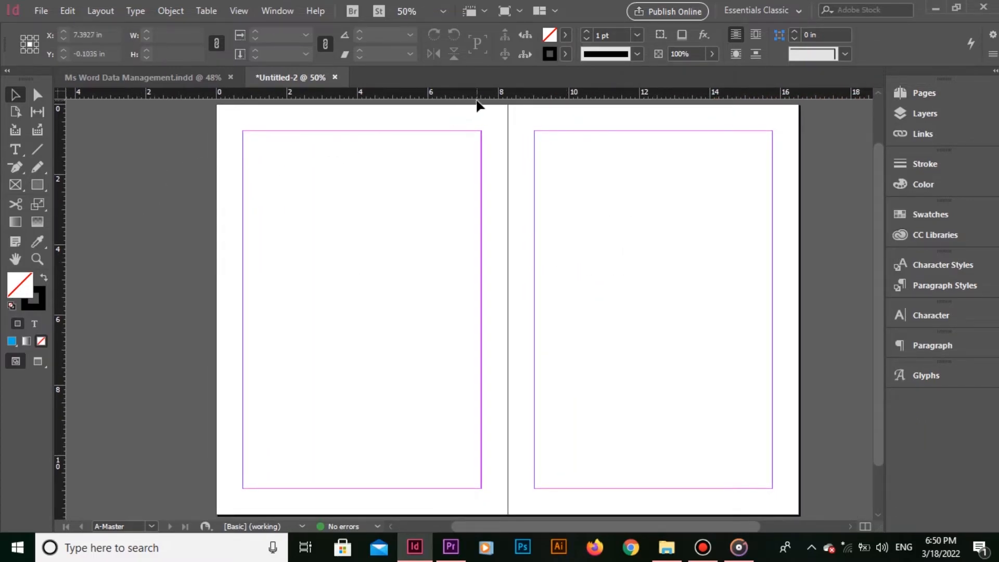
Add horizontal guides at A-Master's top margin, mid-page and bottom margin, and vertical guides on both pages' side margins and centers
left_click_drag(500, 97, 529, 312)
left_click_drag(557, 95, 468, 488)
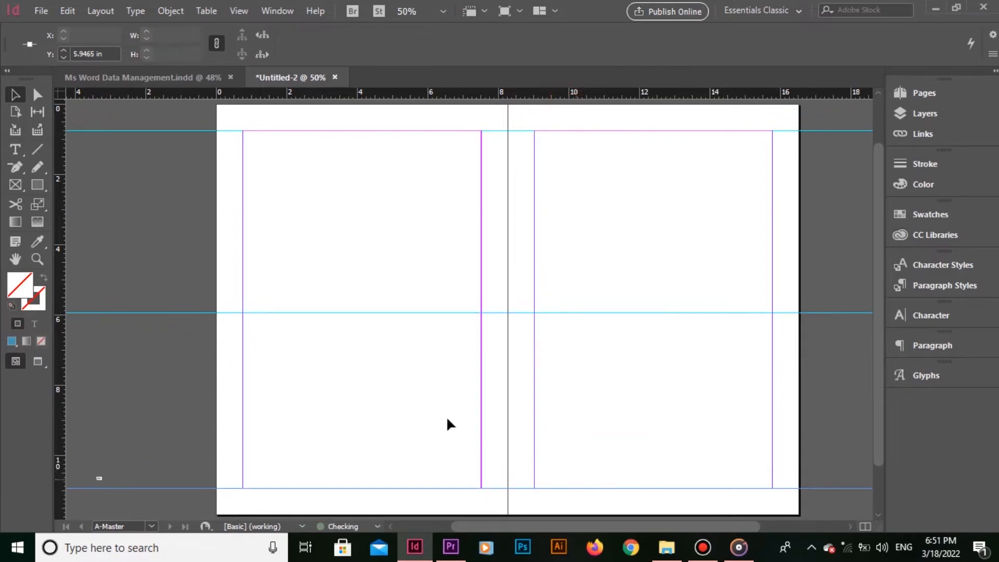
left_click_drag(60, 270, 242, 279)
left_click_drag(60, 213, 481, 239)
key("ctrl+z")
left_click_drag(61, 225, 535, 280)
left_click_drag(62, 227, 772, 260)
left_click_drag(59, 203, 659, 276)
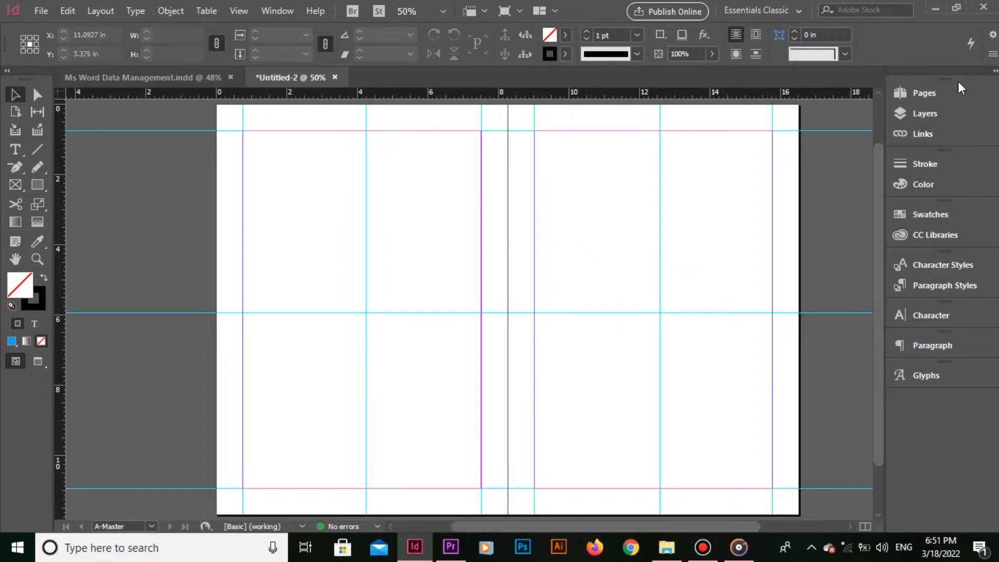
Open page 1 and look through all the document's spreads to check the guides inherited from A-Master
left_click(922, 92)
double_click(796, 174)
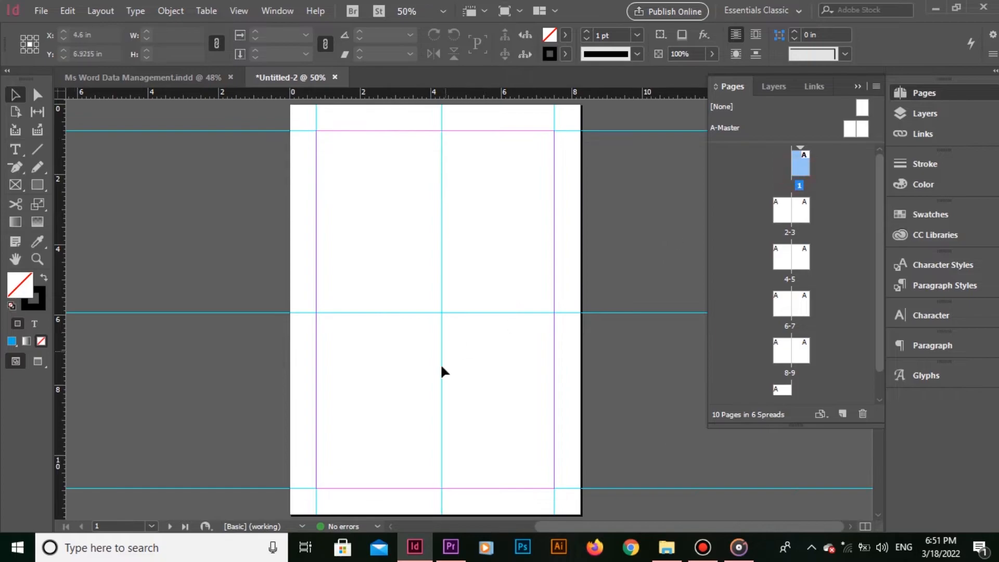
left_click_drag(370, 398, 436, 152)
left_click_drag(357, 341, 478, 136)
left_click_drag(465, 389, 463, 84)
left_click_drag(466, 352, 461, 68)
left_click_drag(445, 346, 471, 67)
scroll(476, 324, "down", 7)
scroll(490, 338, "down", 6)
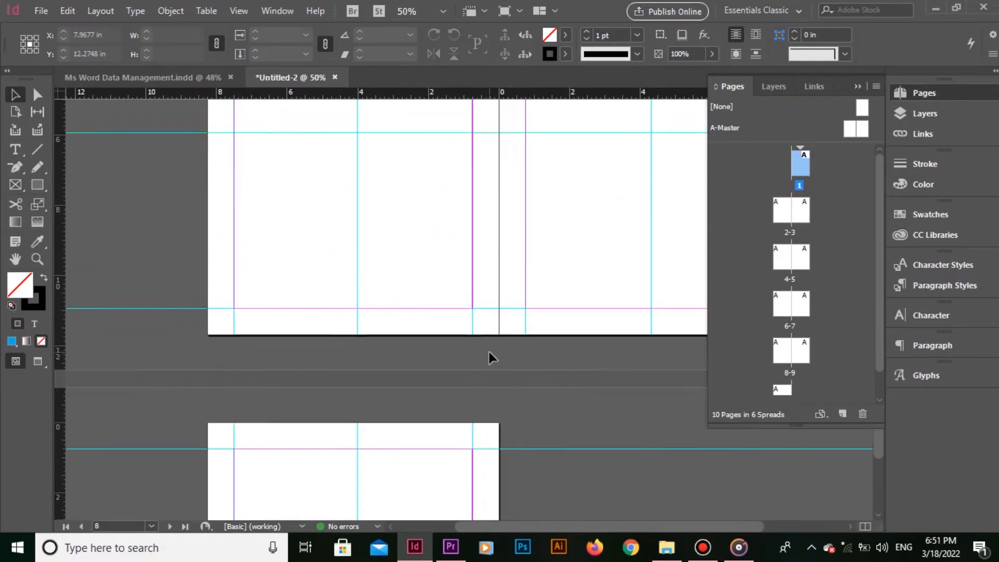
scroll(307, 281, "down", 4)
scroll(318, 292, "up", 20)
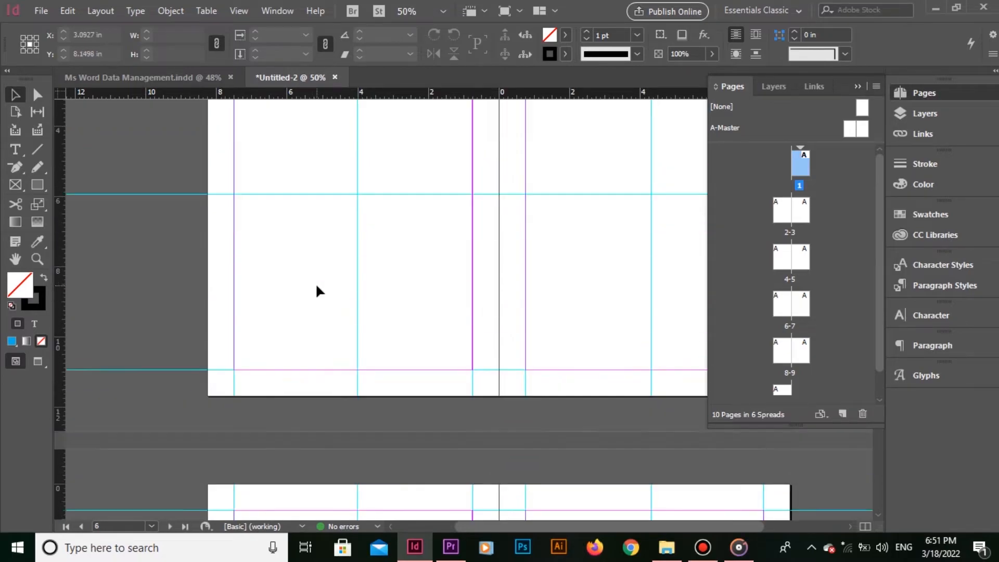
scroll(338, 296, "up", 3)
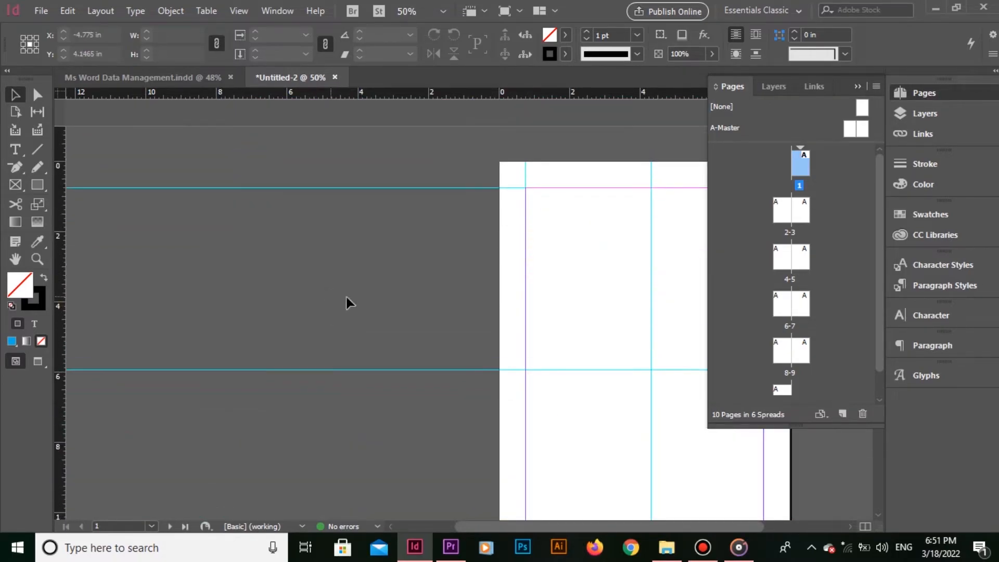
left_click_drag(539, 405, 354, 361)
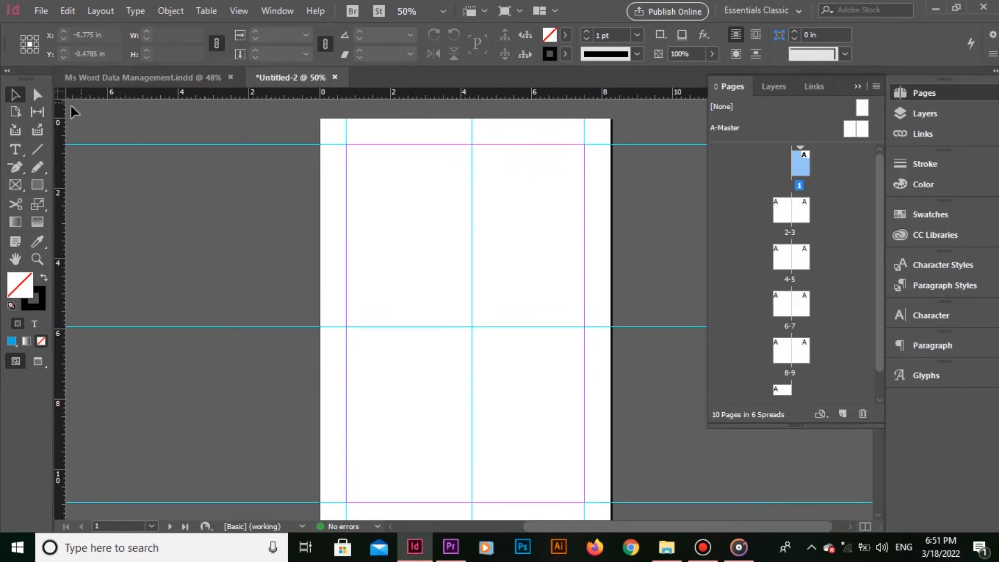
Place a crossing pair of horizontal and vertical guides together on page 1, with the horizontal one at about 3.8 in
key("ctrl")
left_click_drag(58, 95, 396, 252)
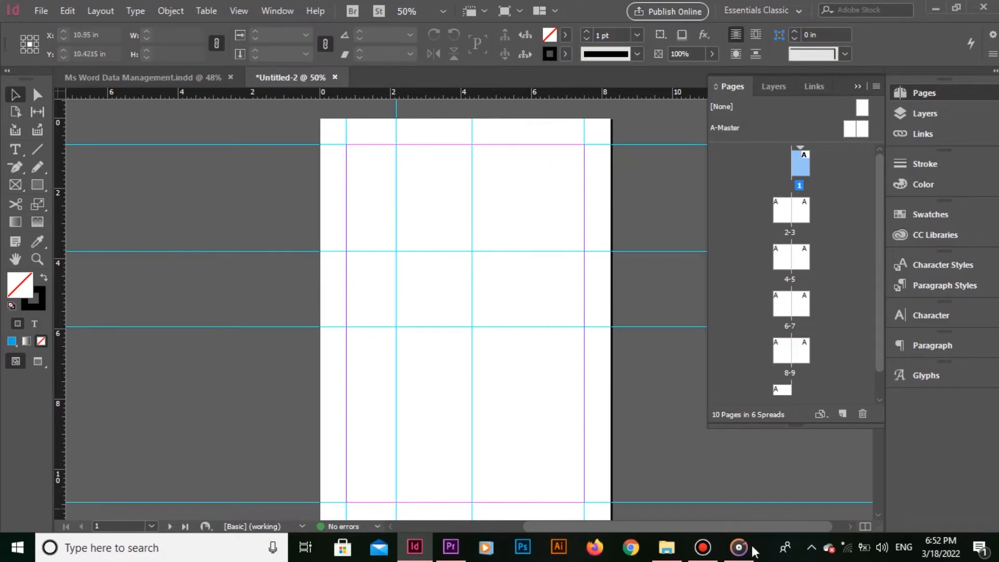
Set the new horizontal guide's Y position to 2 in and the new vertical guide's X position to 2 in
left_click_drag(379, 234, 401, 259)
left_click(385, 252)
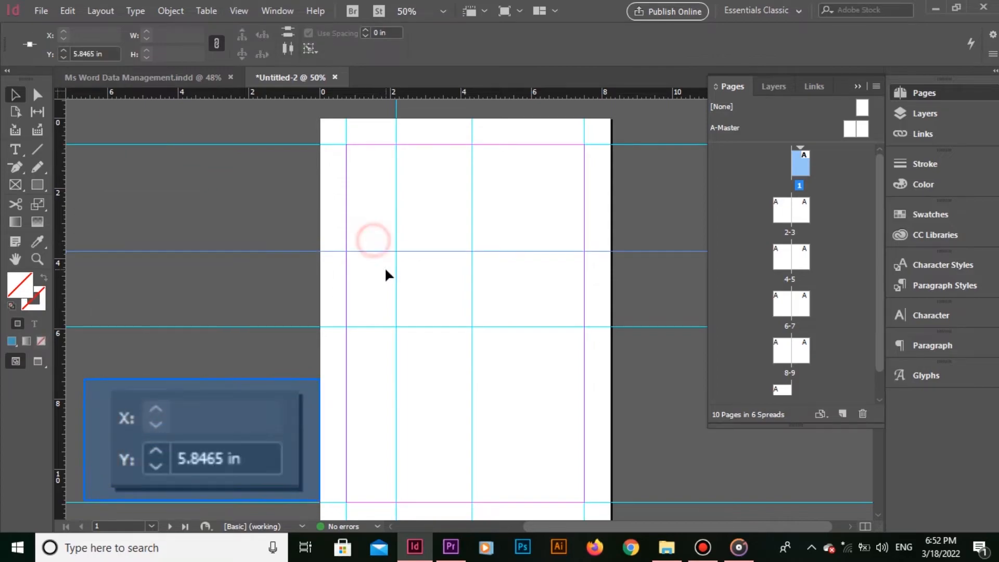
left_click(106, 53)
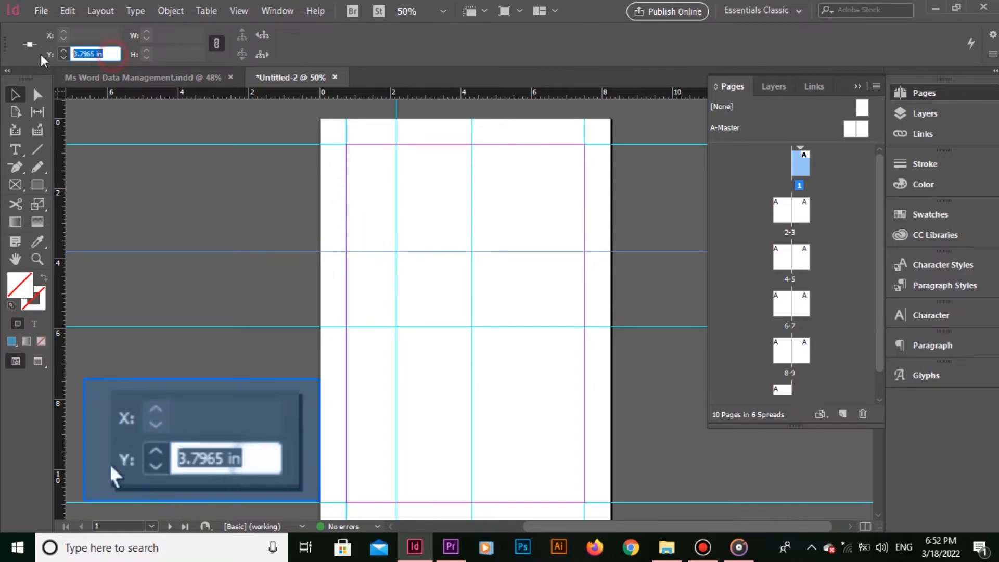
type("2")
left_click(390, 283)
left_click(390, 216)
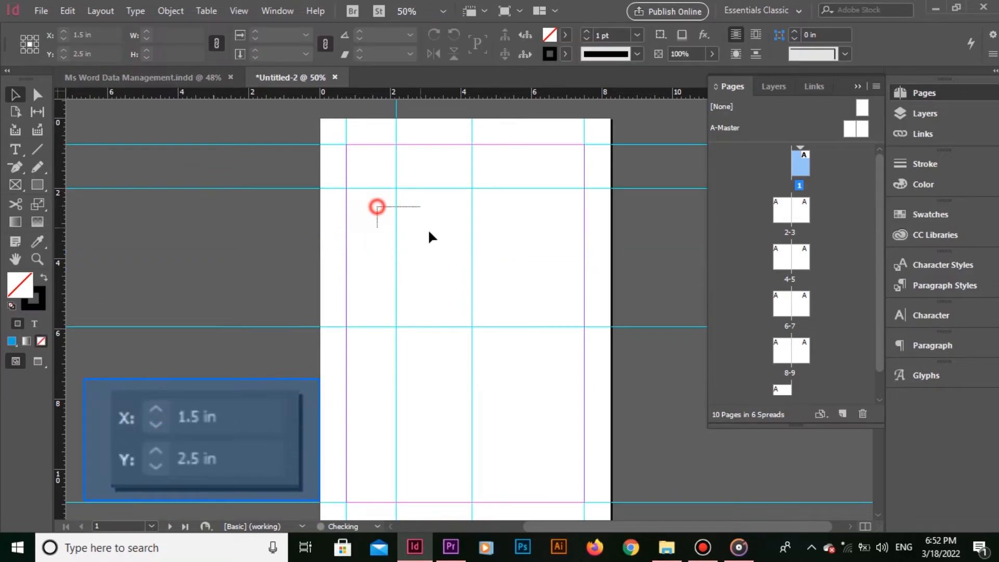
left_click(105, 33)
type("2")
left_click(370, 241)
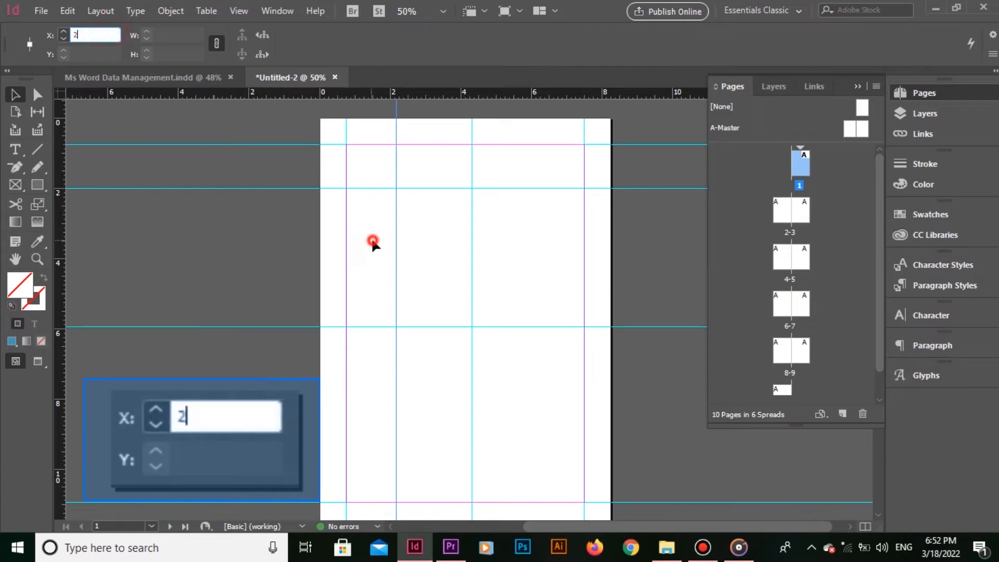
Select the two crossing guides together, clear the selection, and undo the last guide change
left_click_drag(373, 174, 442, 230)
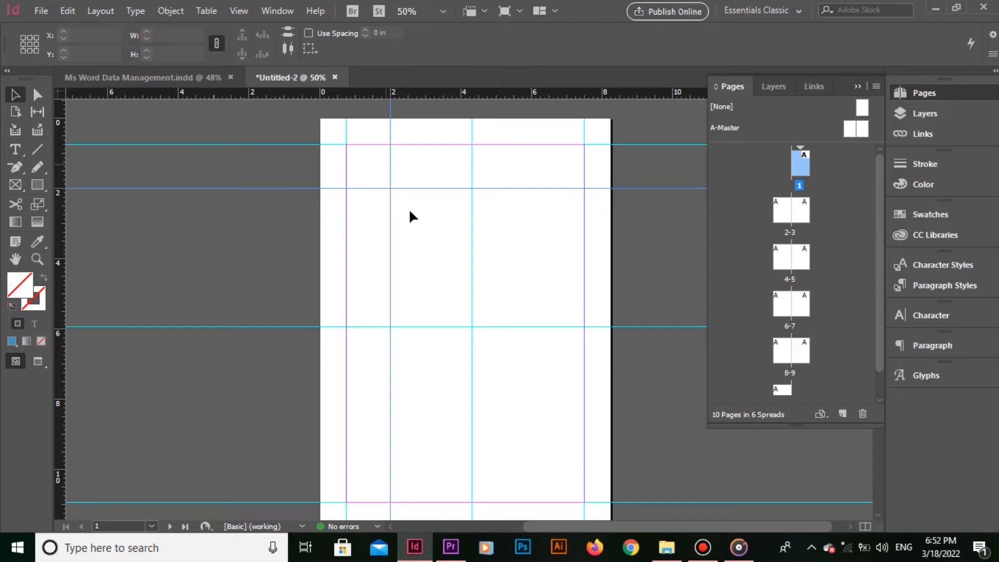
left_click(407, 179)
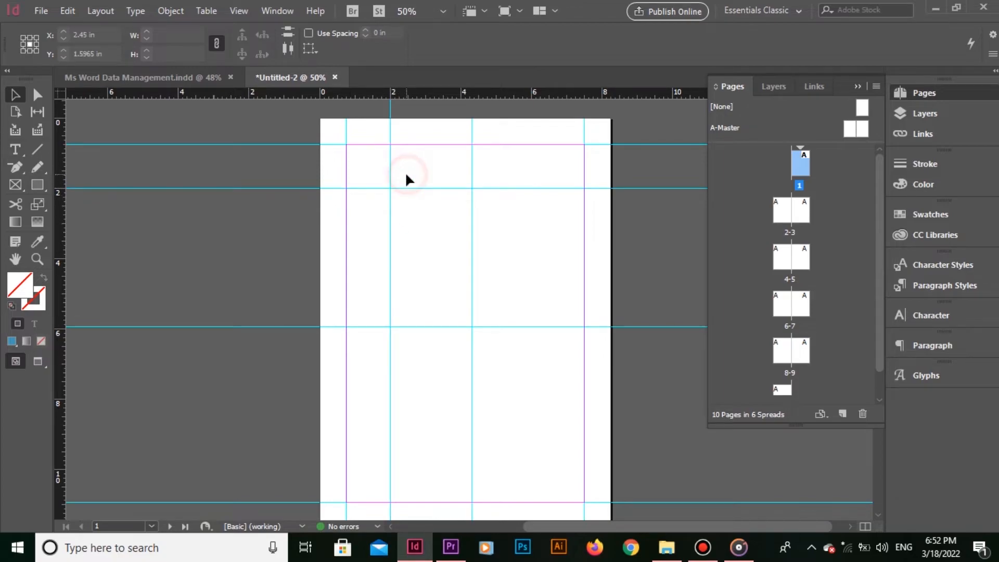
key("ctrl+z")
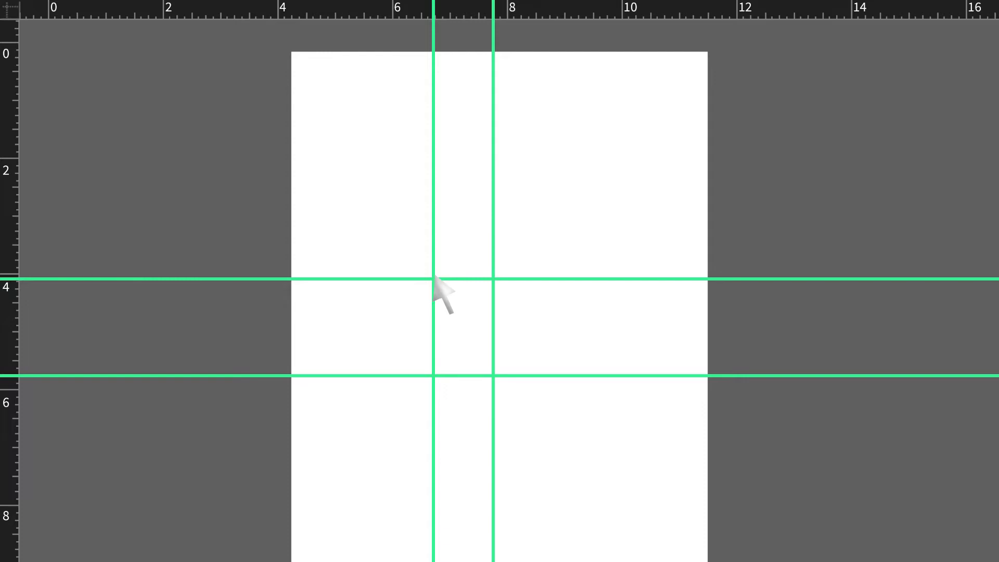
left_click_drag(435, 277, 635, 438)
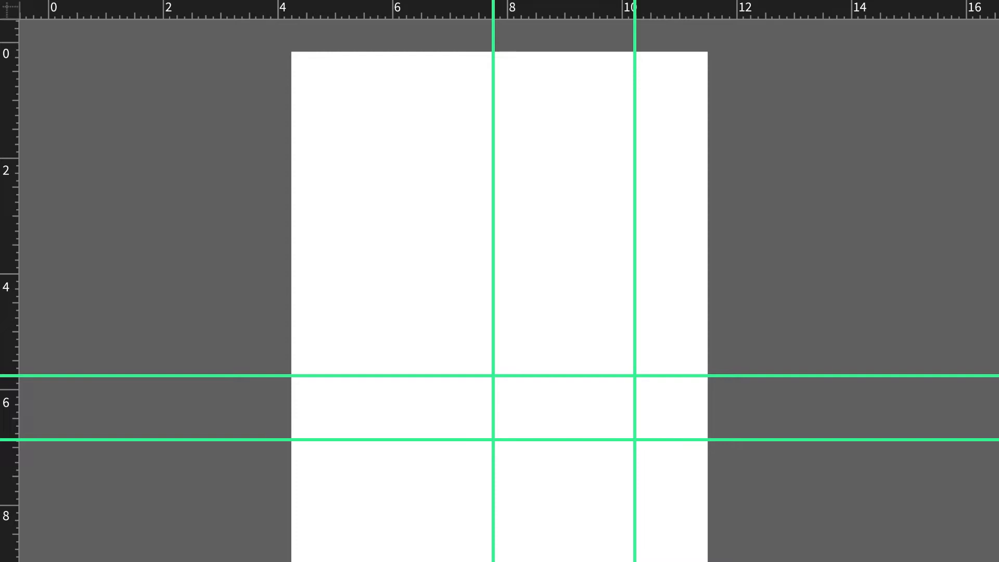
Lock the document's guides and try to select the crossing guides on page 1
left_click(239, 10)
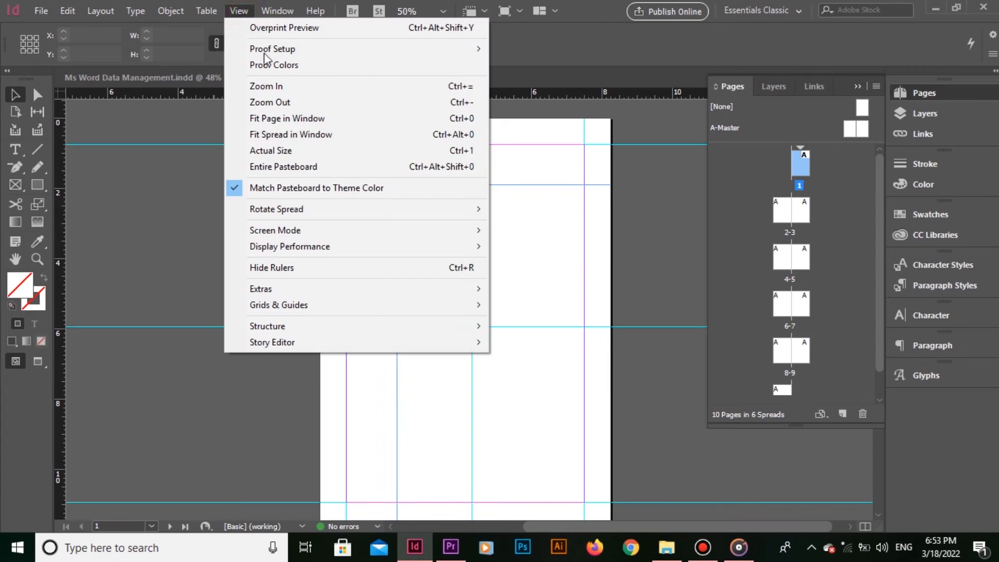
left_click(461, 305)
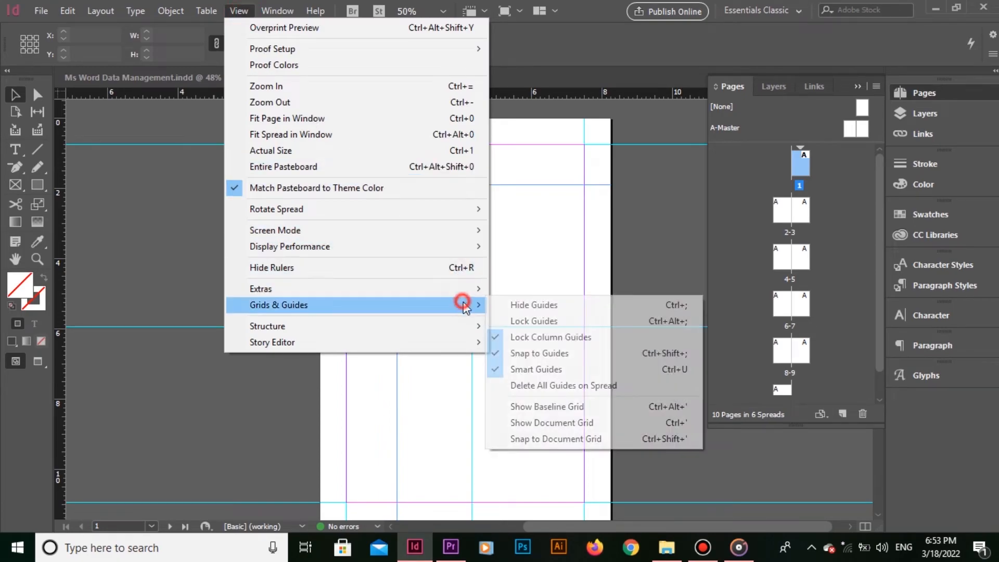
left_click(548, 320)
left_click(395, 160)
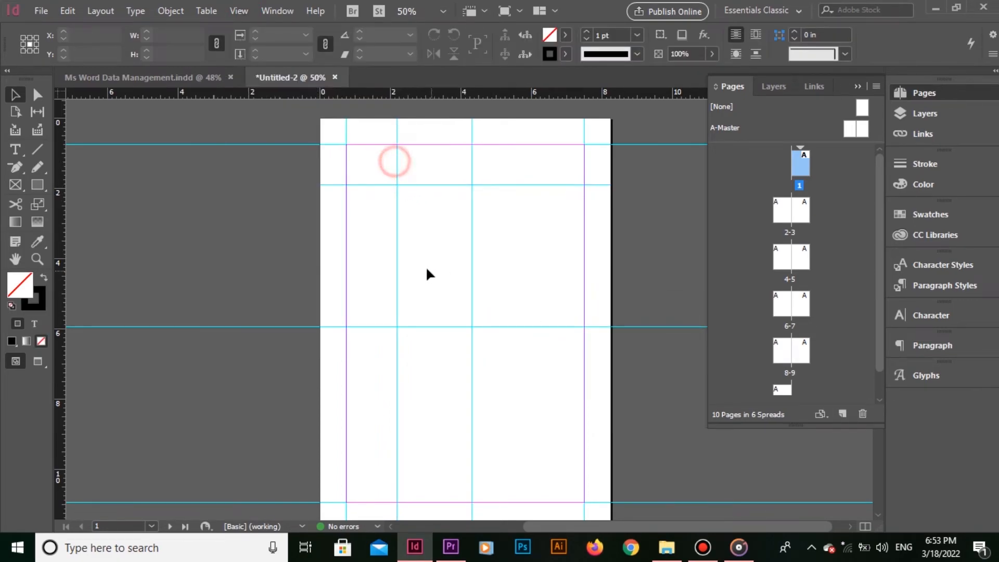
left_click(358, 139)
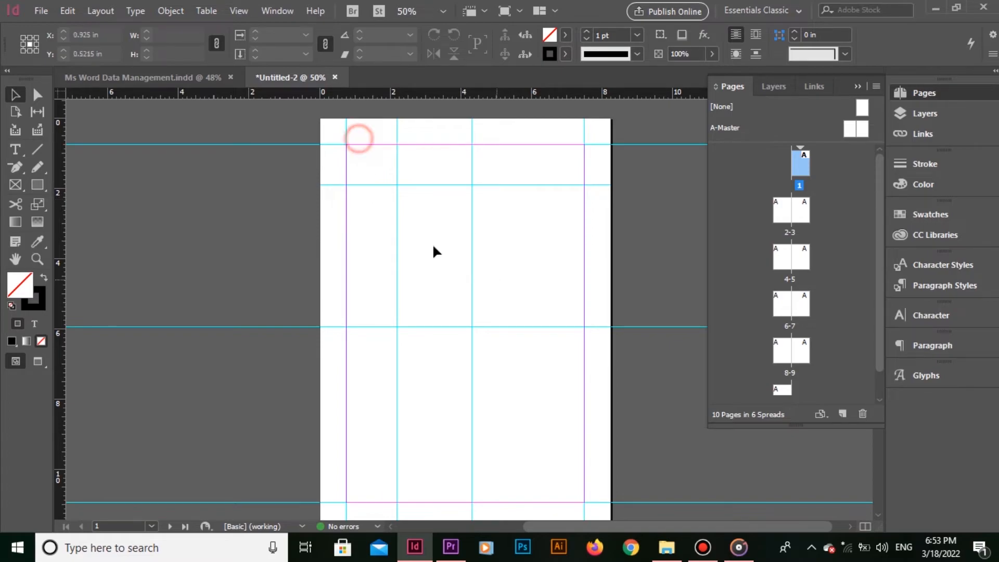
left_click(366, 182)
key("ctrl+alt+semicolon")
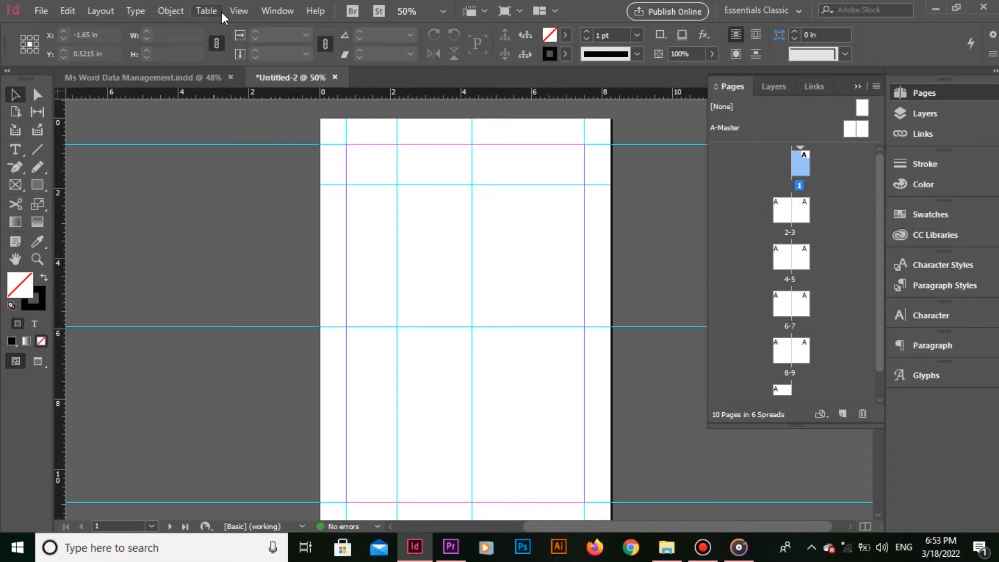
Unlock the guides and move the crossing pair together to about 6.2 in across and 3.7 in down page 1
left_click(237, 12)
left_click(445, 304)
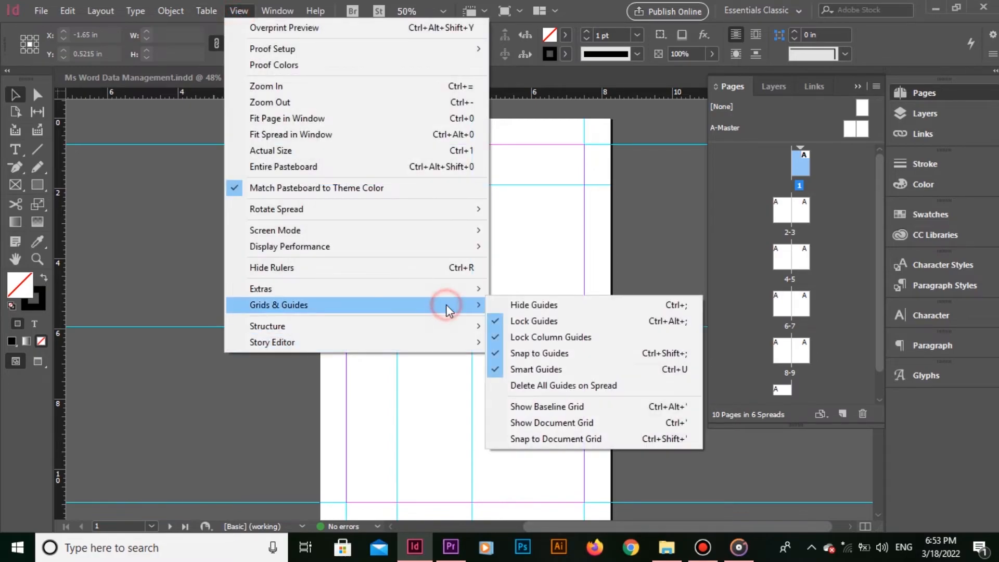
left_click(567, 321)
left_click(374, 172)
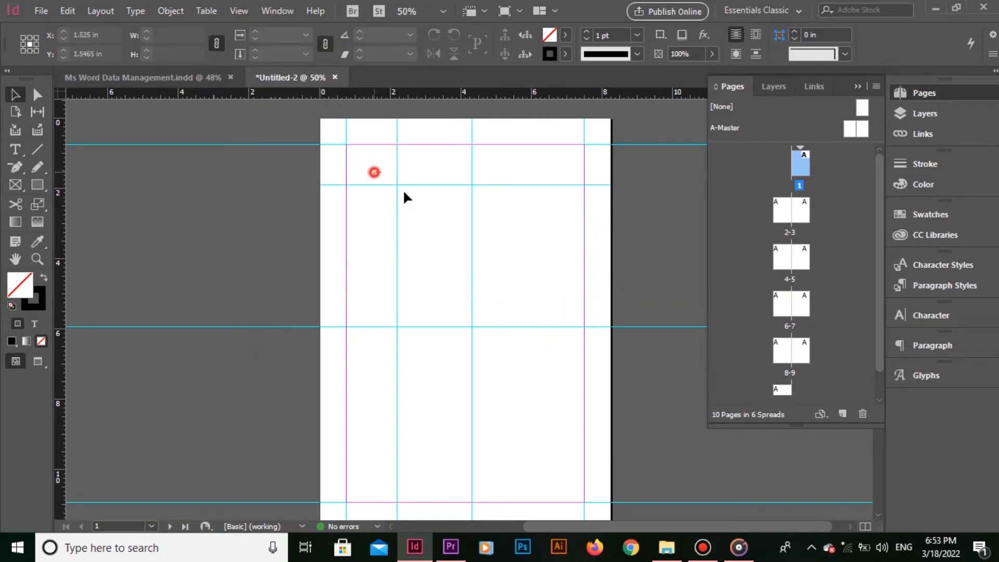
left_click_drag(398, 183, 541, 249)
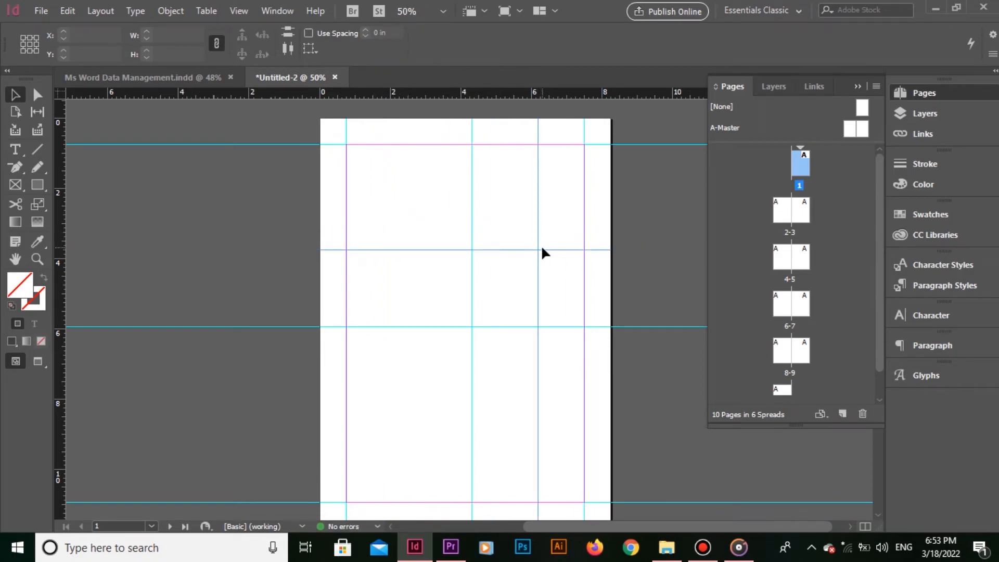
Lock the guides again and test whether the moved horizontal guide can be selected
key("ctrl+alt+semicolon")
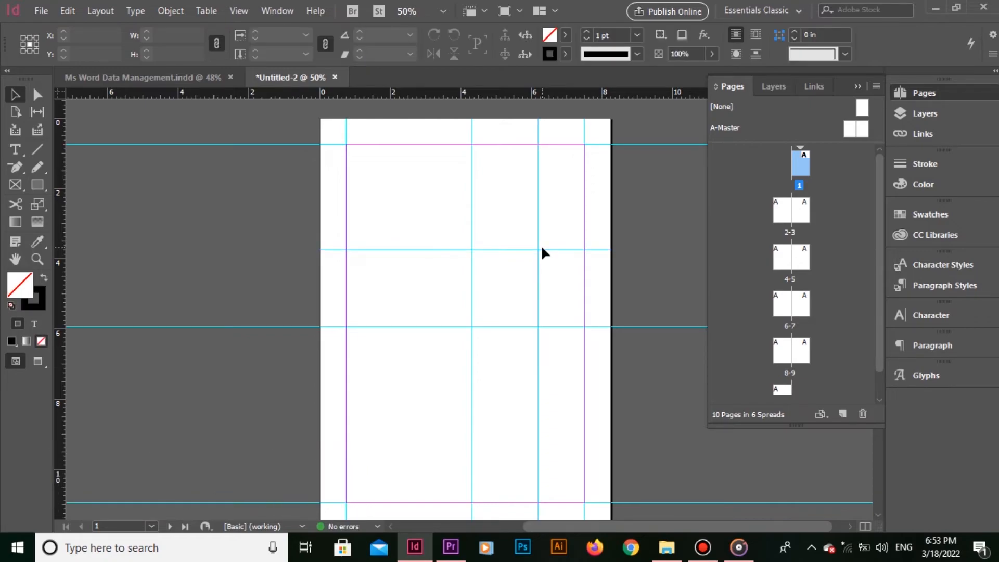
left_click(515, 211)
left_click(521, 248)
Hide all guides in the document and look through the pages
left_click(239, 10)
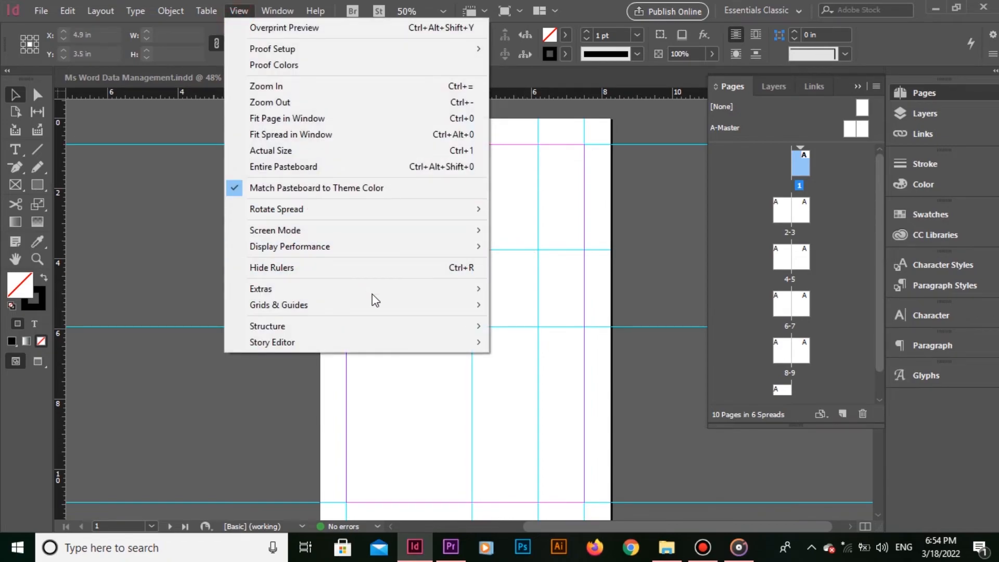
mouse_move(384, 306)
left_click(555, 304)
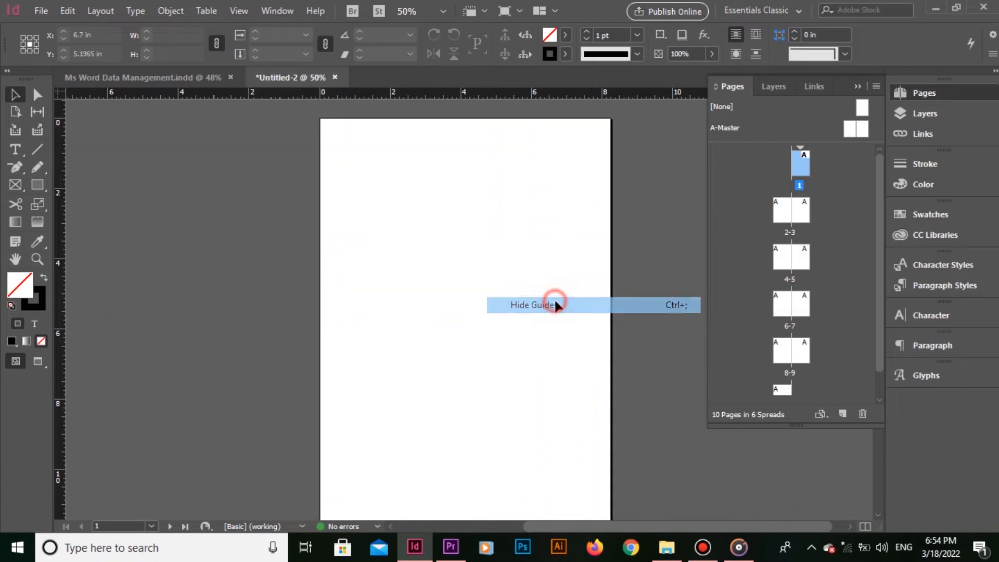
scroll(411, 372, "down", 3)
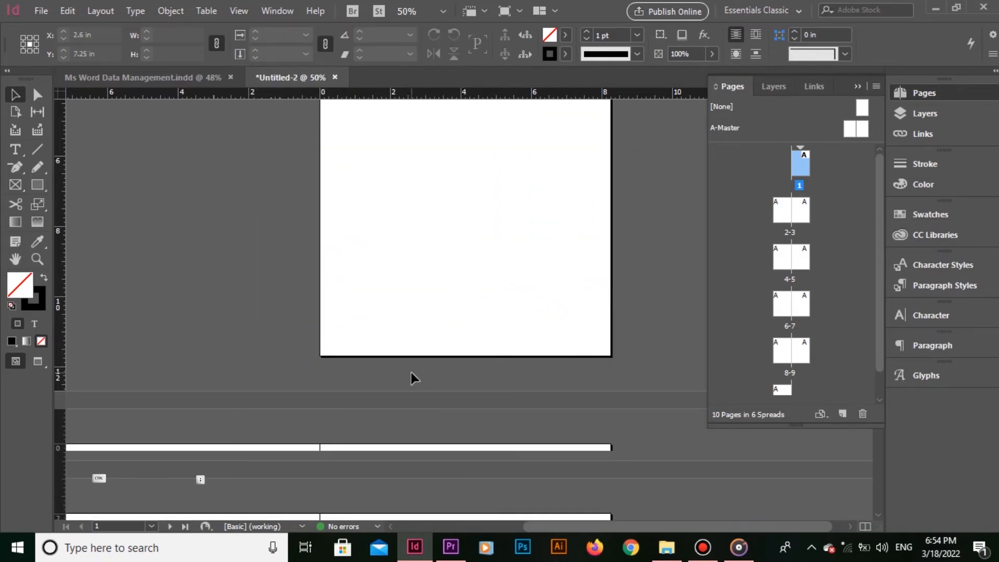
scroll(406, 364, "down", 10)
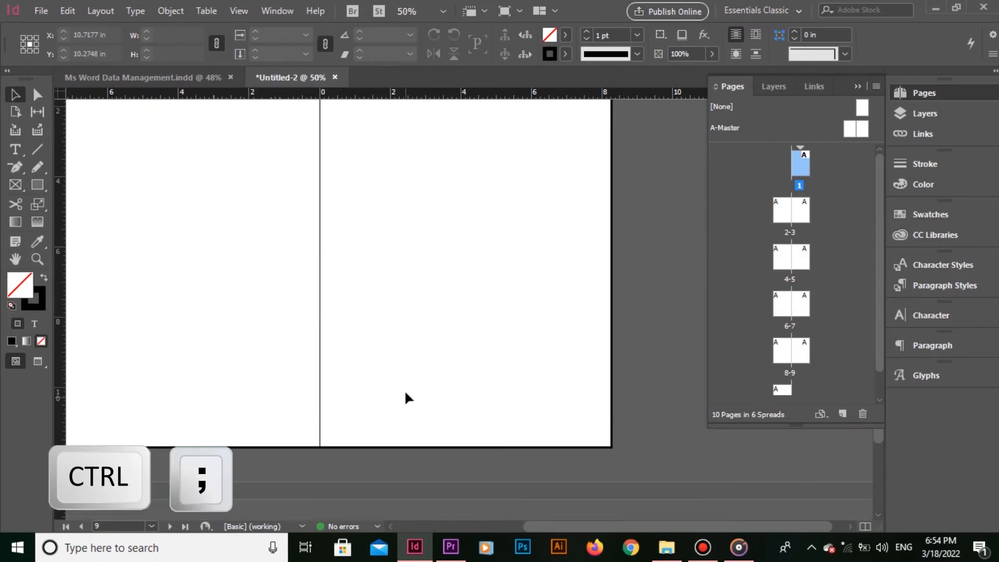
Return to page 1 and show the document's hidden guides again, toggling their visibility off and on once more
scroll(405, 393, "up", 6)
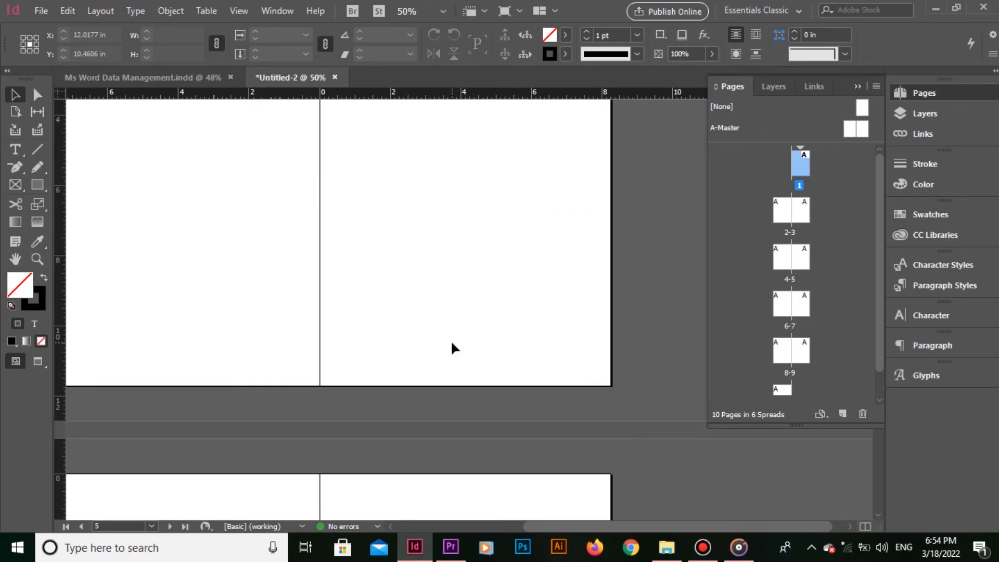
scroll(451, 343, "up", 6)
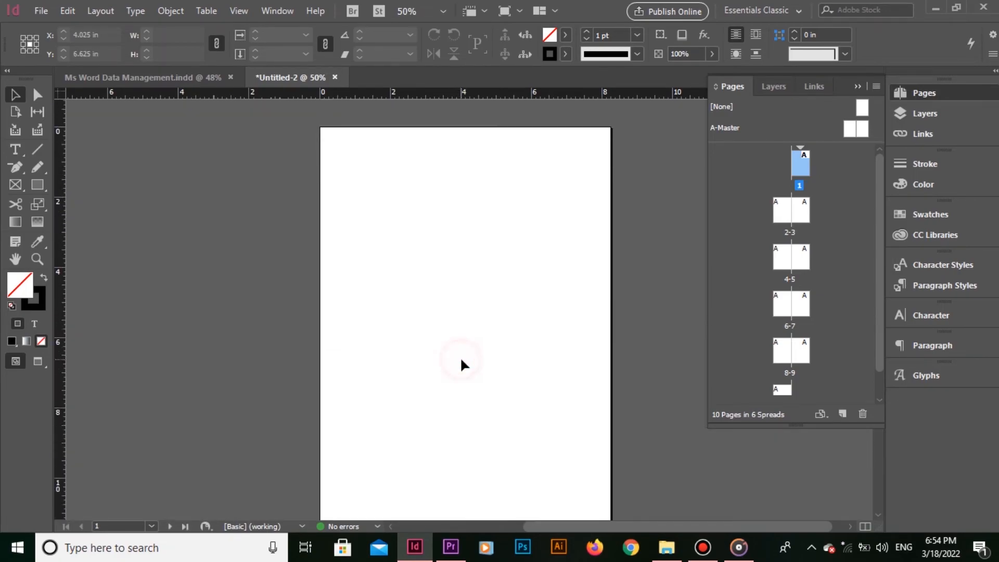
key("ctrl+semicolon")
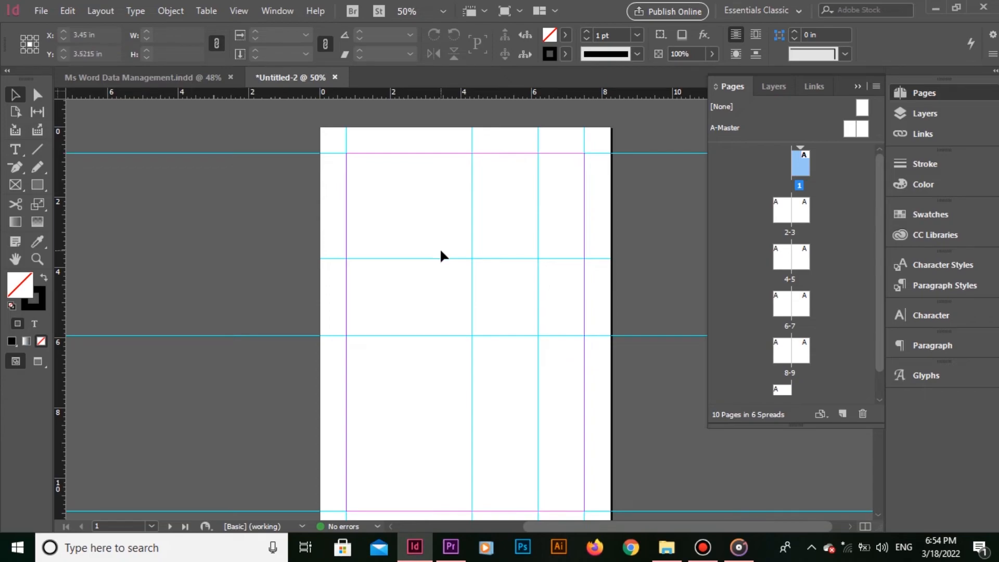
key("ctrl+semicolon")
key("ctrl+semicolon")
Delete the crossing pair of page guides on page 1 and try to select the remaining central vertical guide
left_click_drag(658, 320, 490, 244)
key("Delete")
left_click_drag(432, 210, 492, 245)
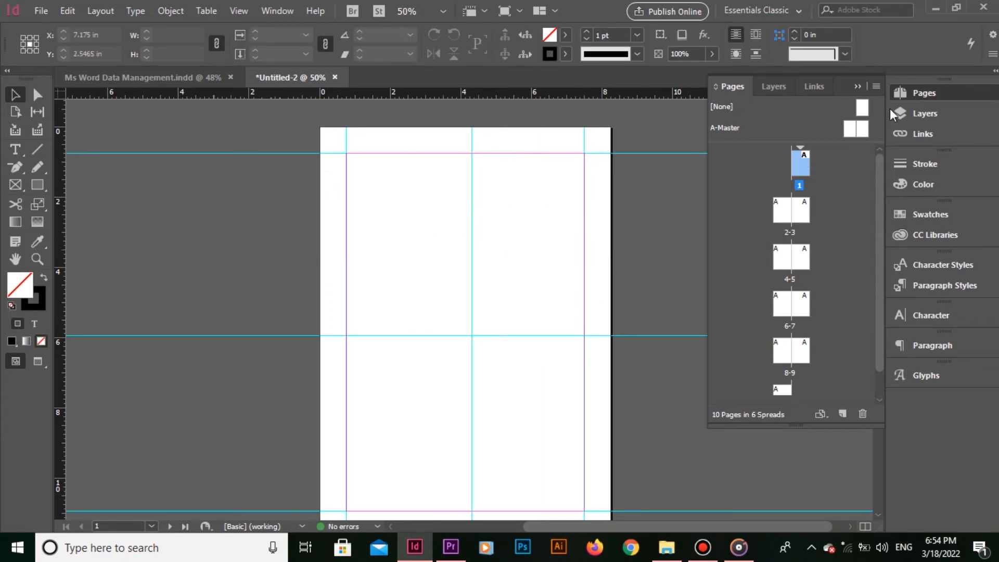
Open the A-Master spread and delete all guides on it at once
double_click(847, 131)
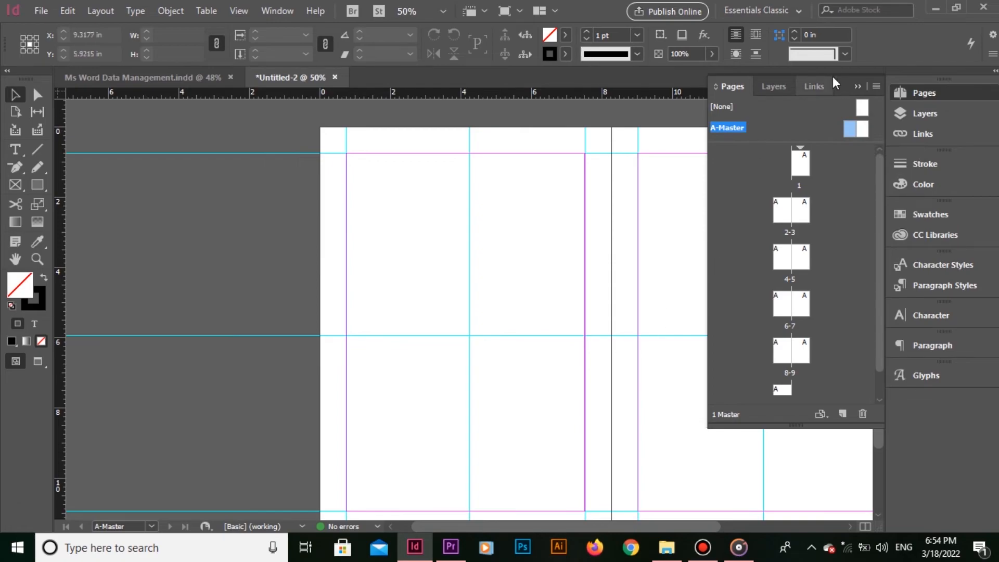
left_click(857, 85)
left_click_drag(726, 340, 628, 347)
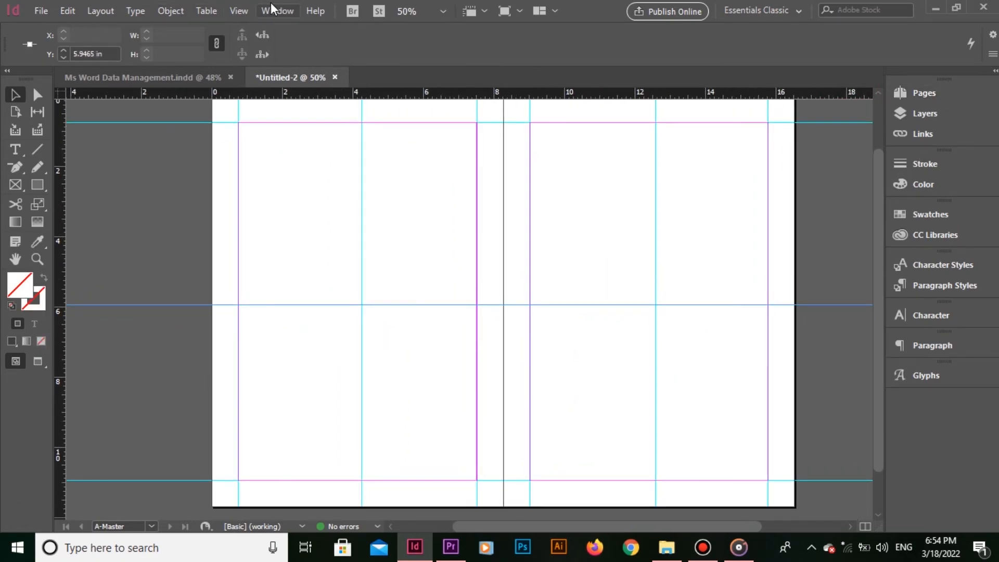
left_click(239, 10)
left_click(481, 305)
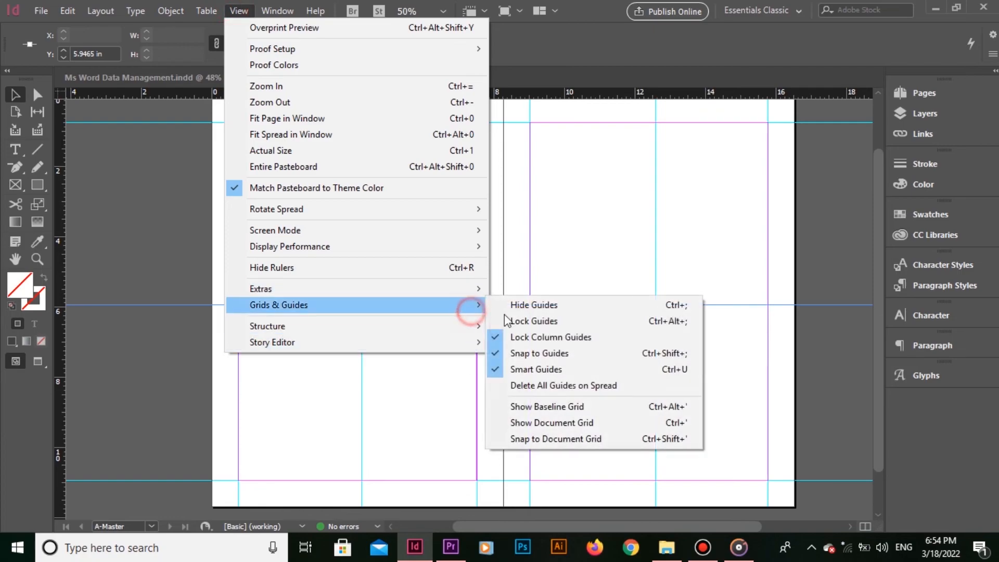
left_click(602, 383)
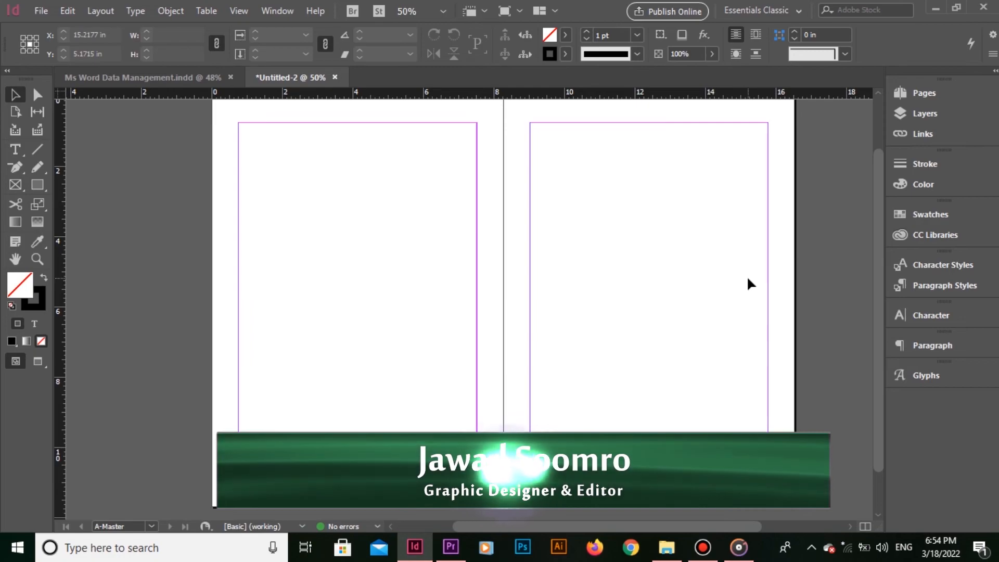
Look through the document from page 2 to page 10 and back to page 1 to check for remaining guides
left_click(921, 93)
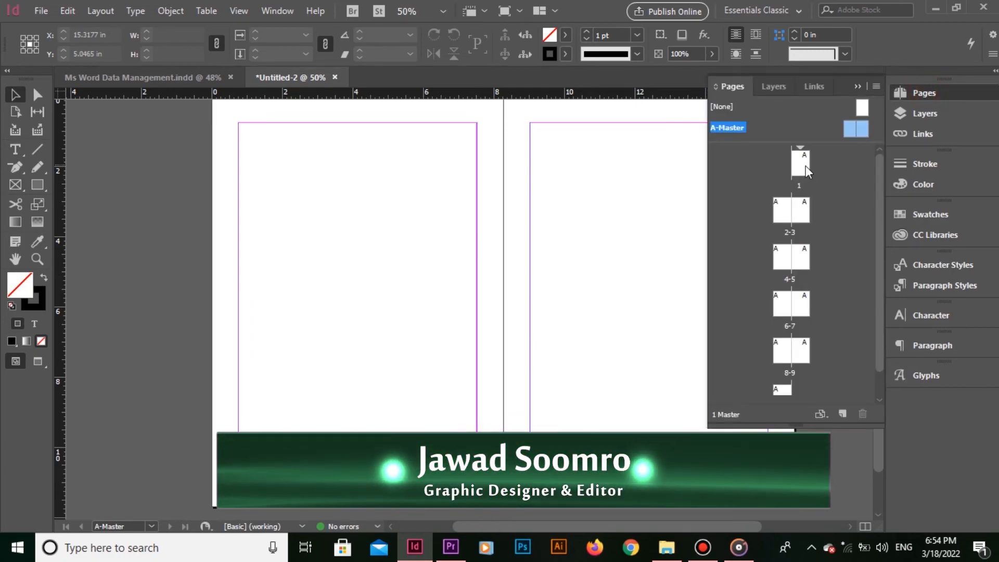
double_click(782, 209)
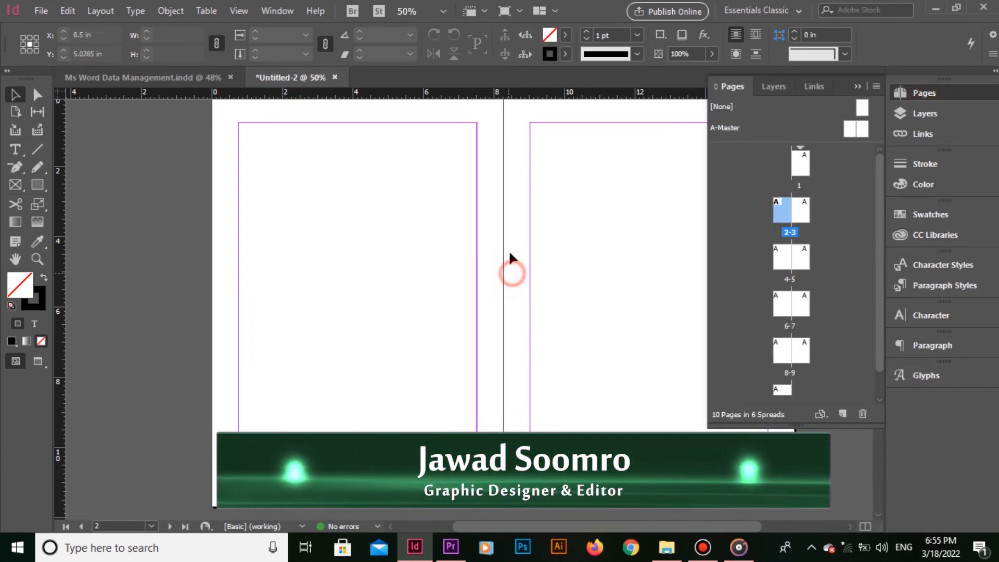
scroll(510, 254, "down", 8)
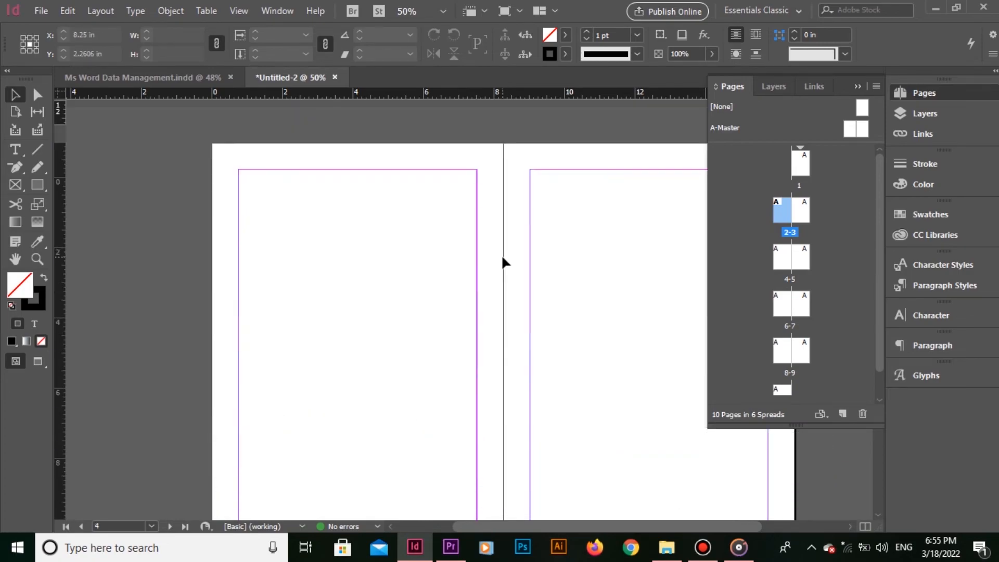
scroll(502, 257, "down", 15)
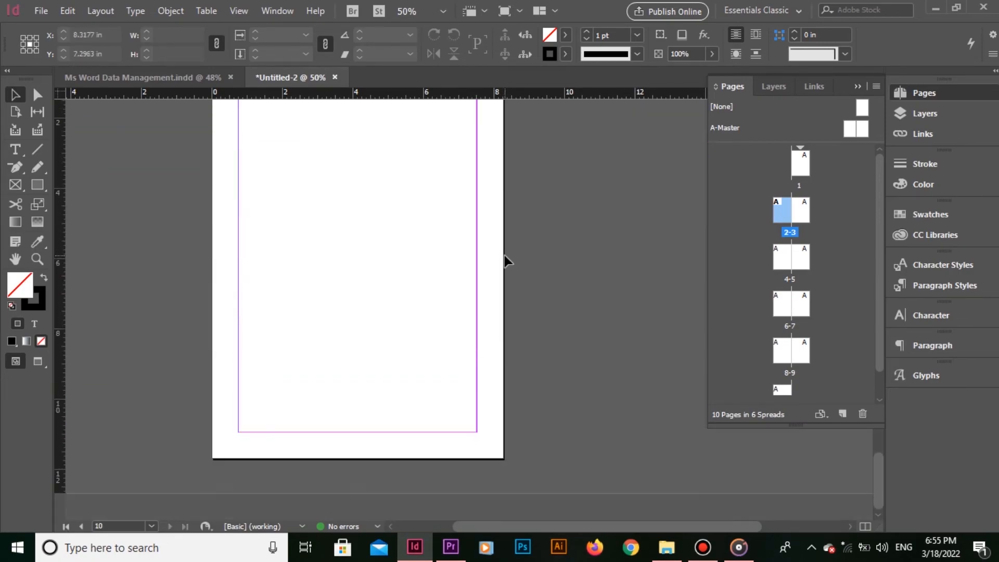
scroll(504, 255, "up", 15)
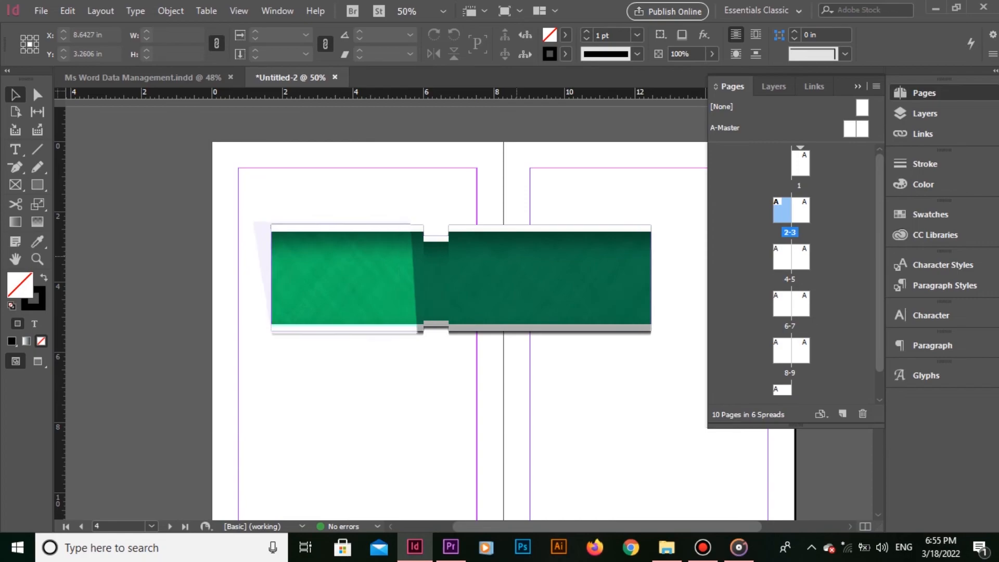
scroll(515, 251, "up", 6)
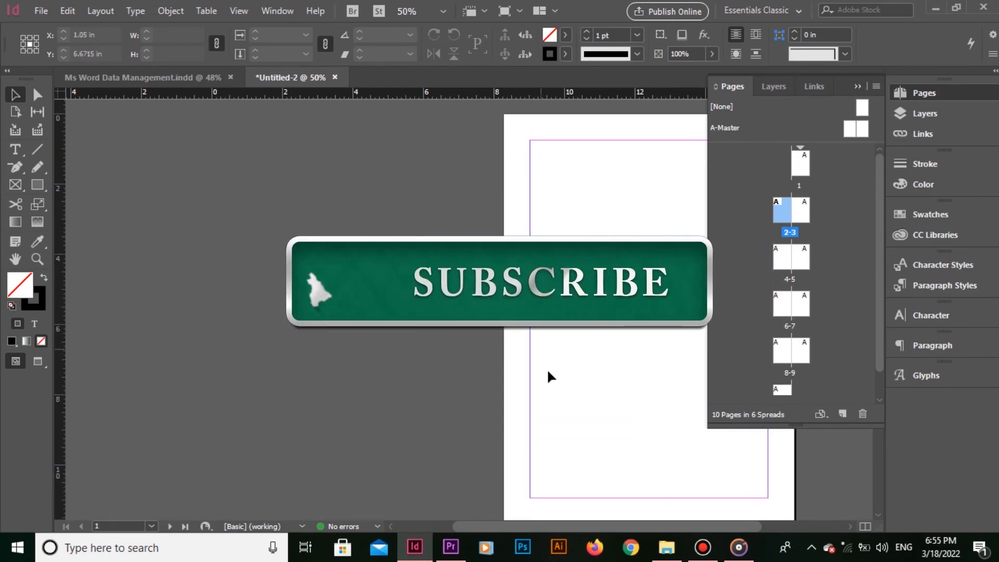
left_click_drag(550, 375, 352, 374)
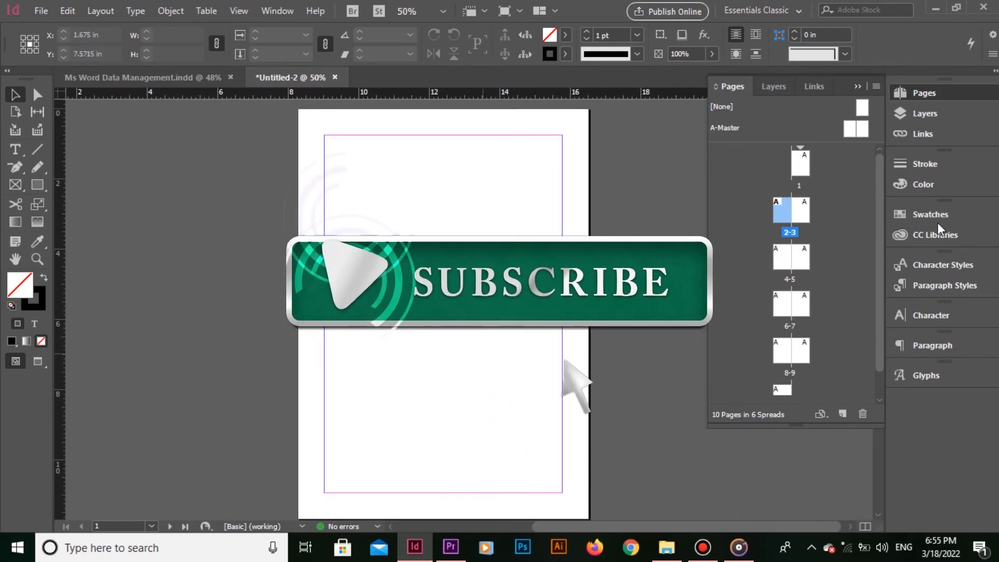
left_click(858, 85)
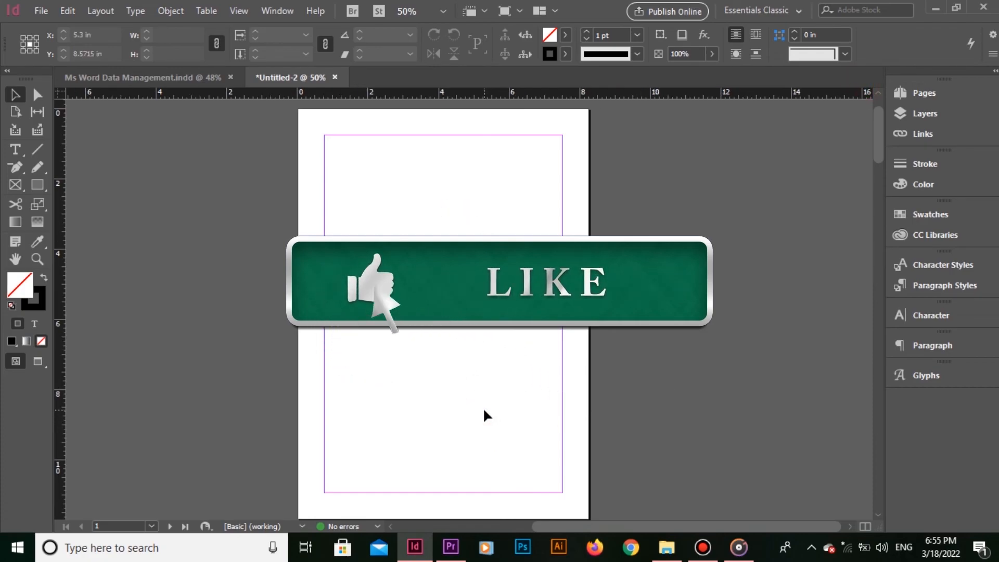
left_click_drag(493, 426, 508, 425)
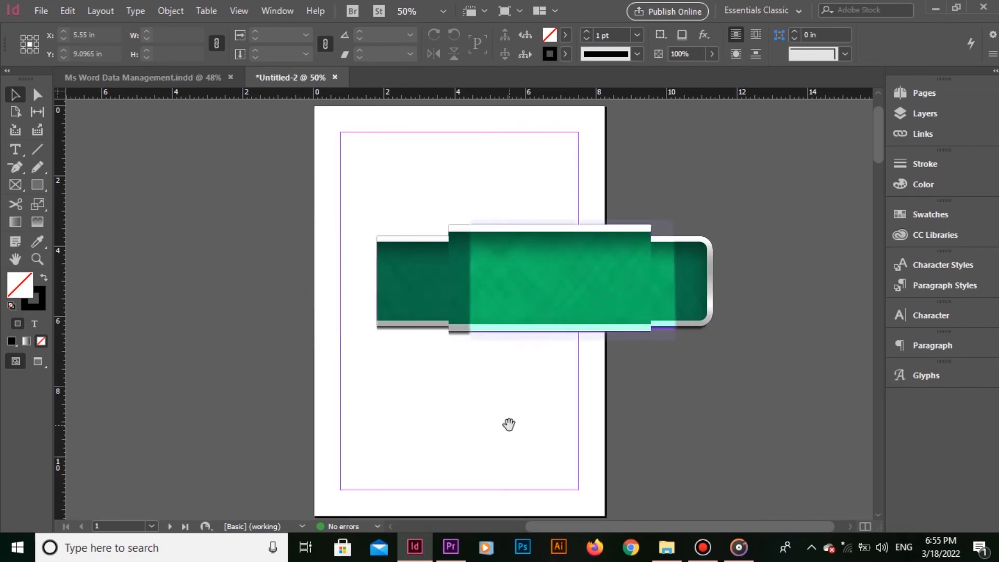